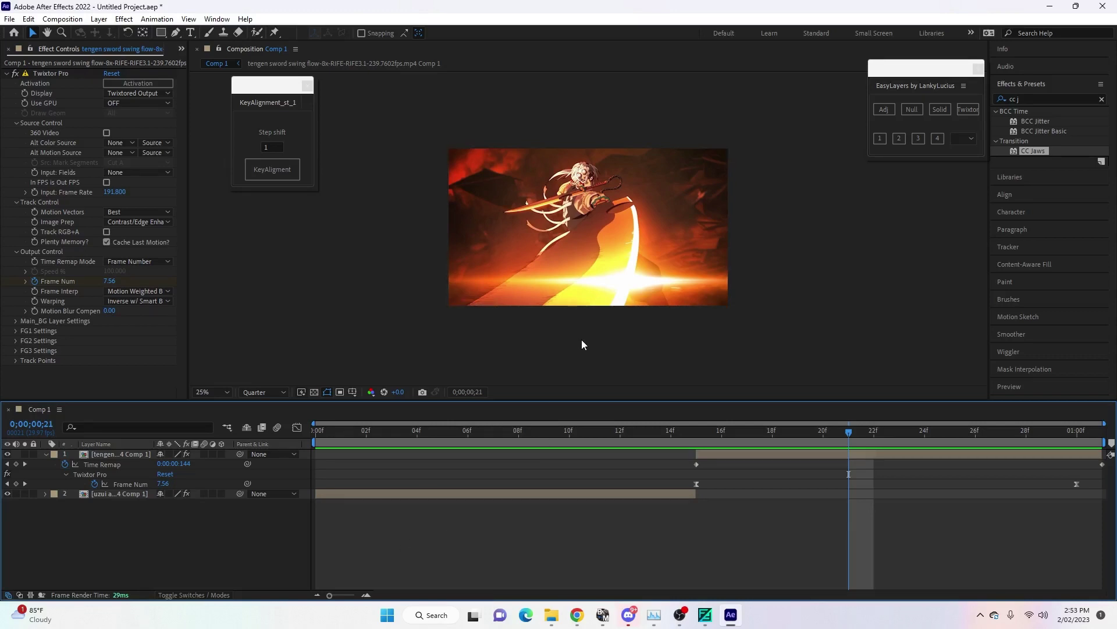
At frame 22, create a full-frame black solid above the sword-swing precomp.
click(873, 443)
click(872, 454)
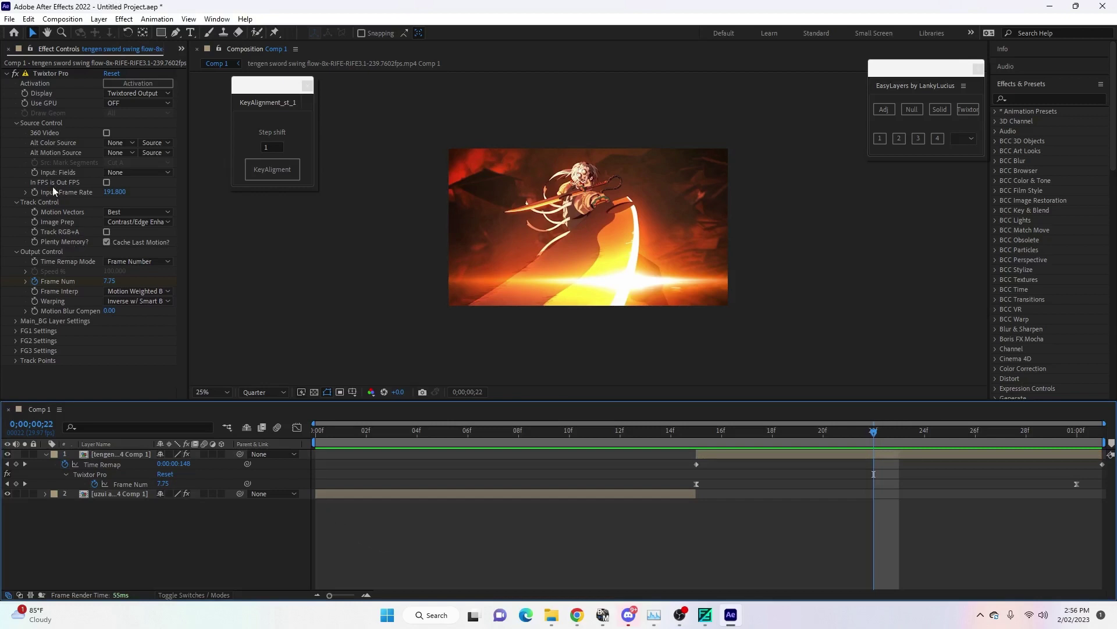
click(99, 19)
mouse_move(118, 35)
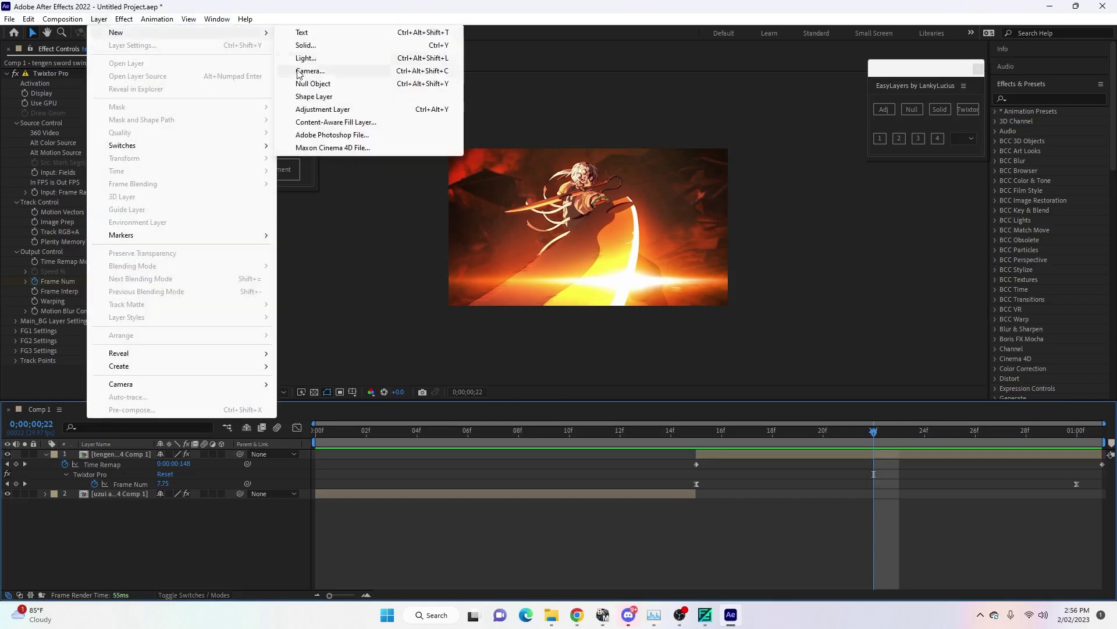
click(305, 45)
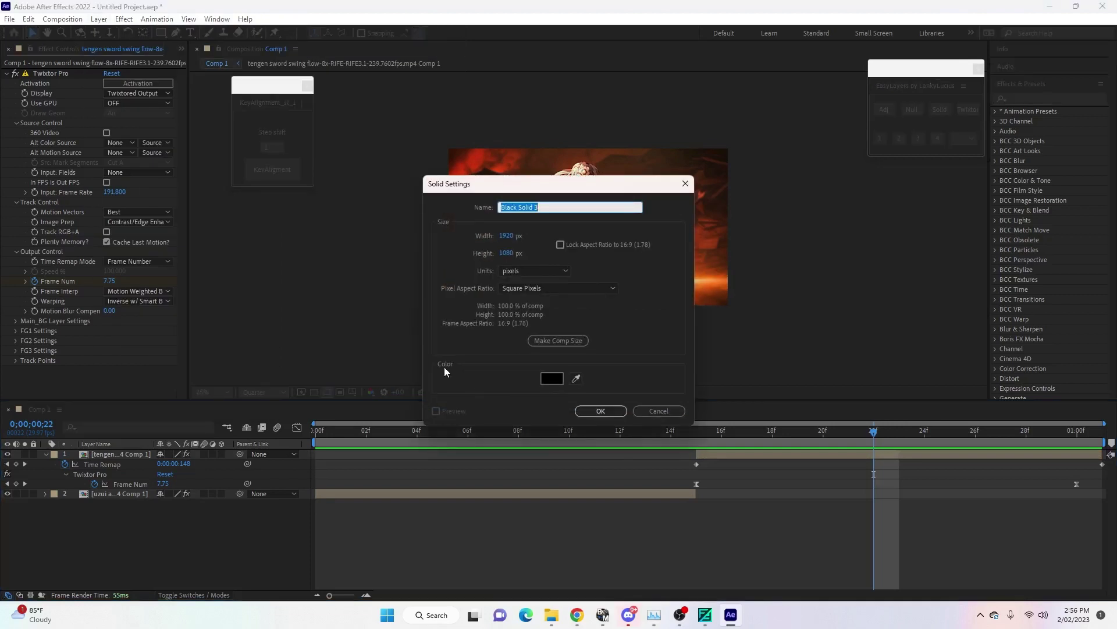
click(596, 411)
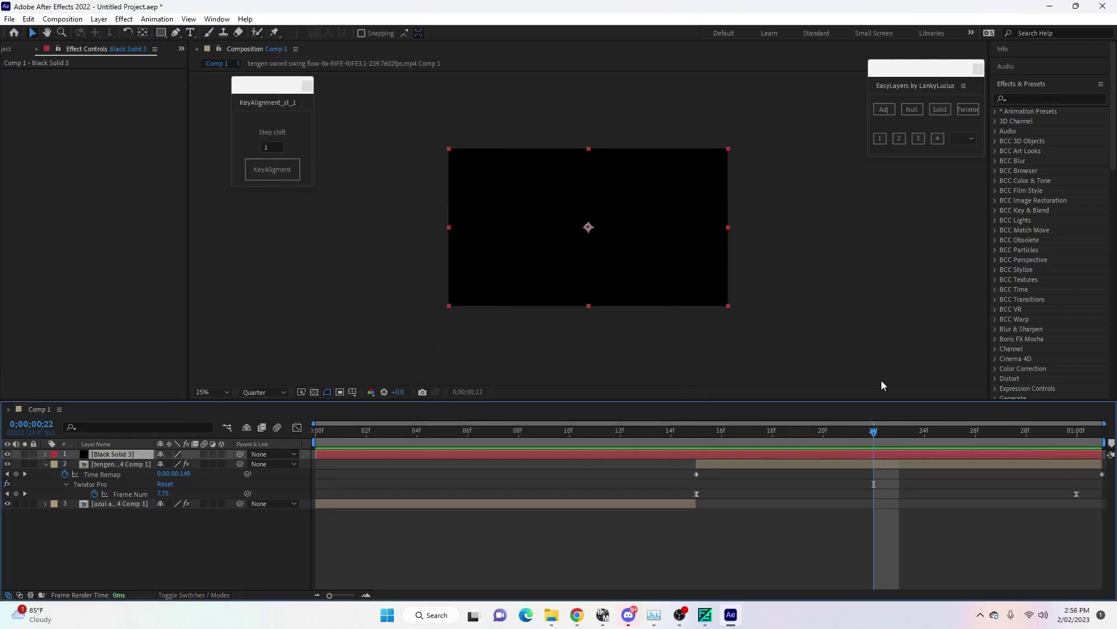
Find CC Jaws by searching 'cc j' and apply it to Black Solid 3.
click(1021, 100)
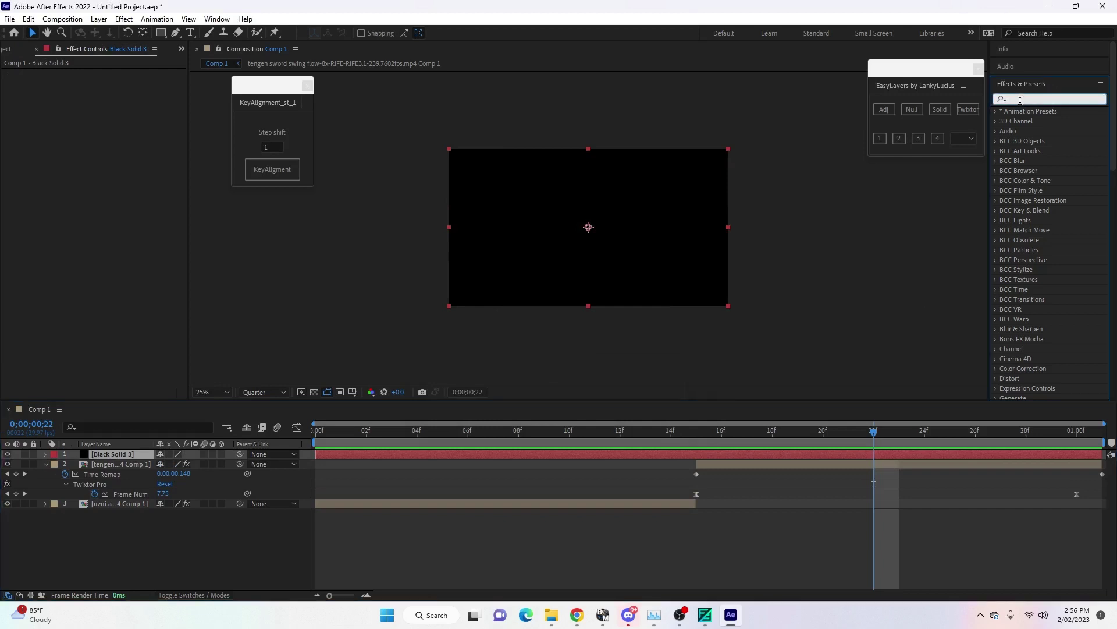
text(cc ja)
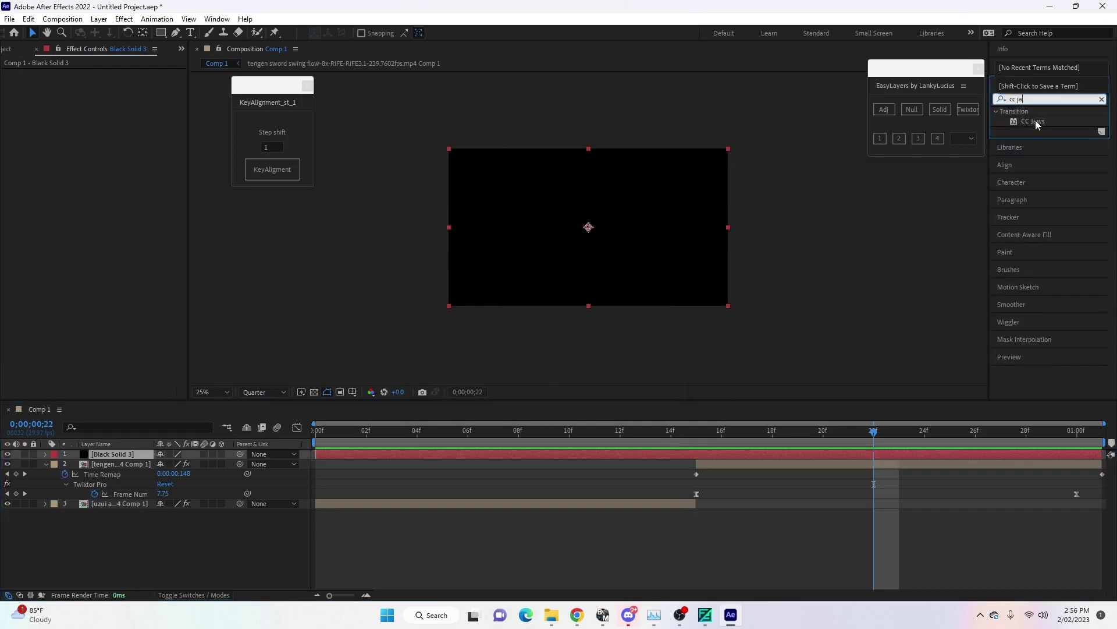
drag(1035, 119, 871, 455)
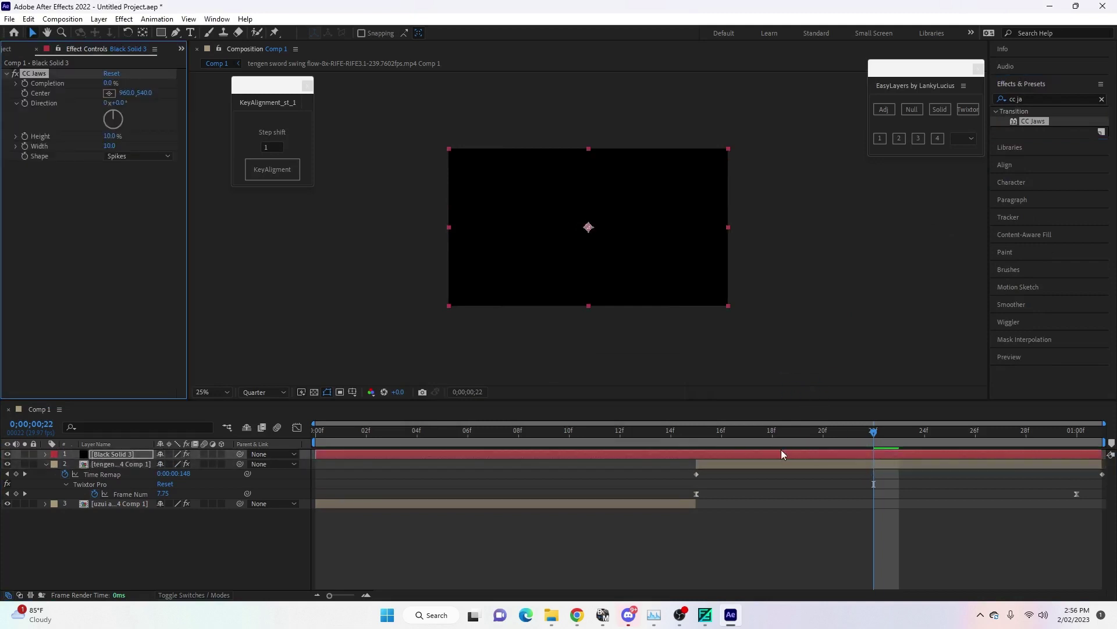
click(698, 440)
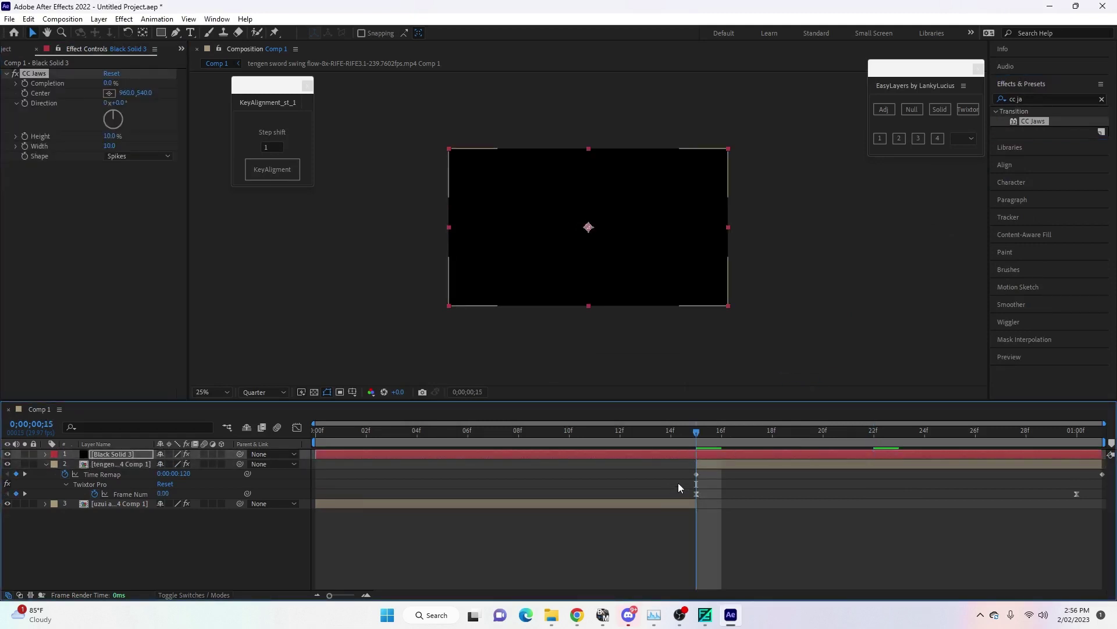
Split Black Solid 3 at frame 10 and delete the piece before the split.
key(Page_Up)
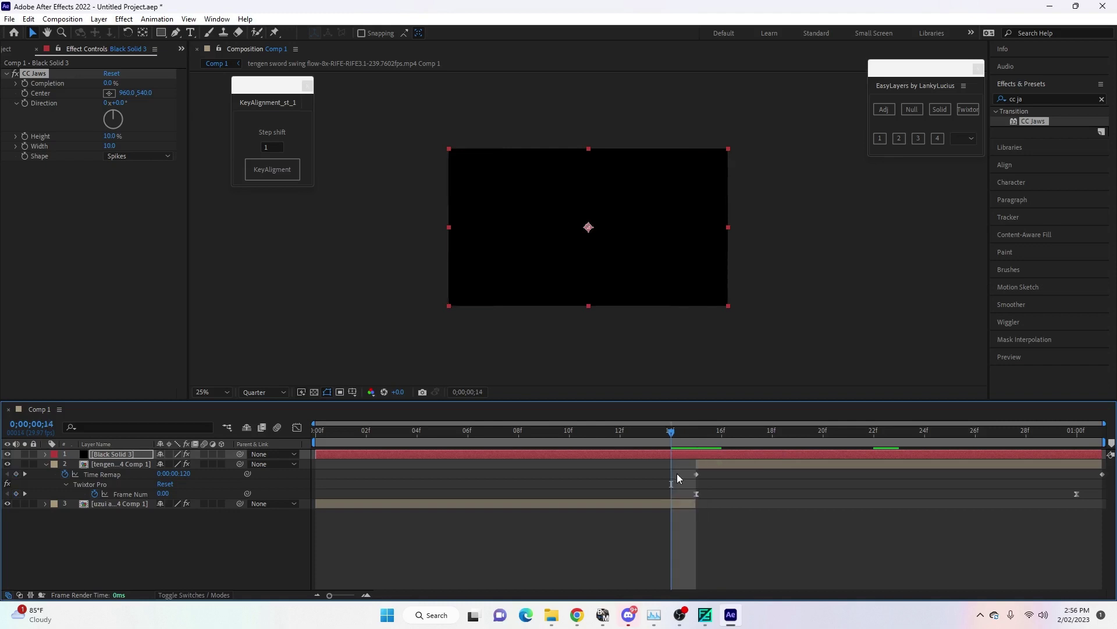
key(Page_Down)
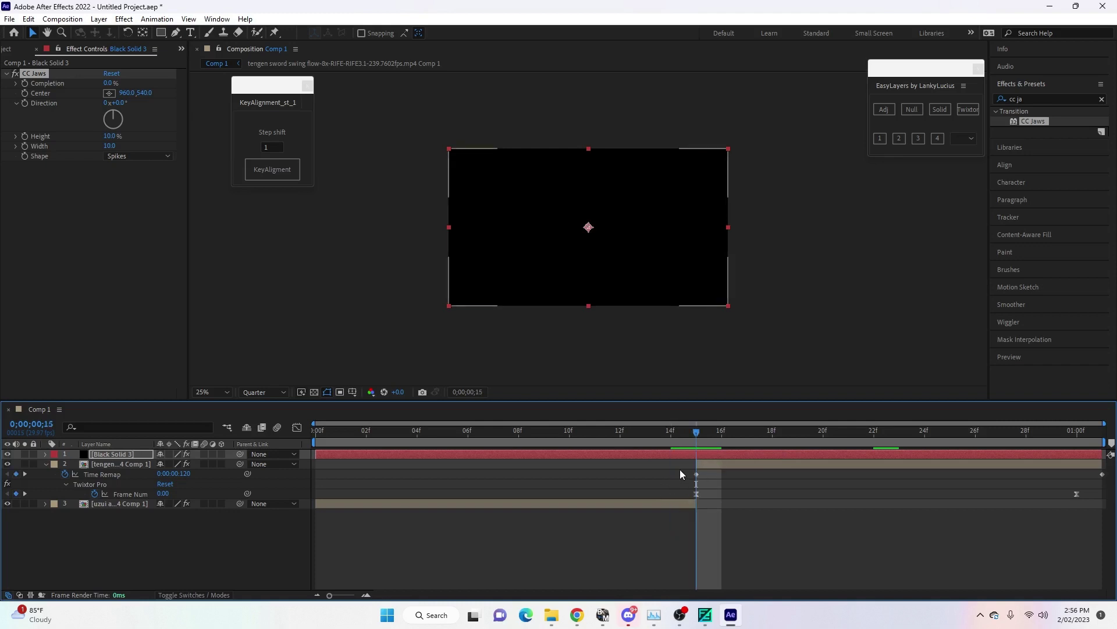
click(714, 455)
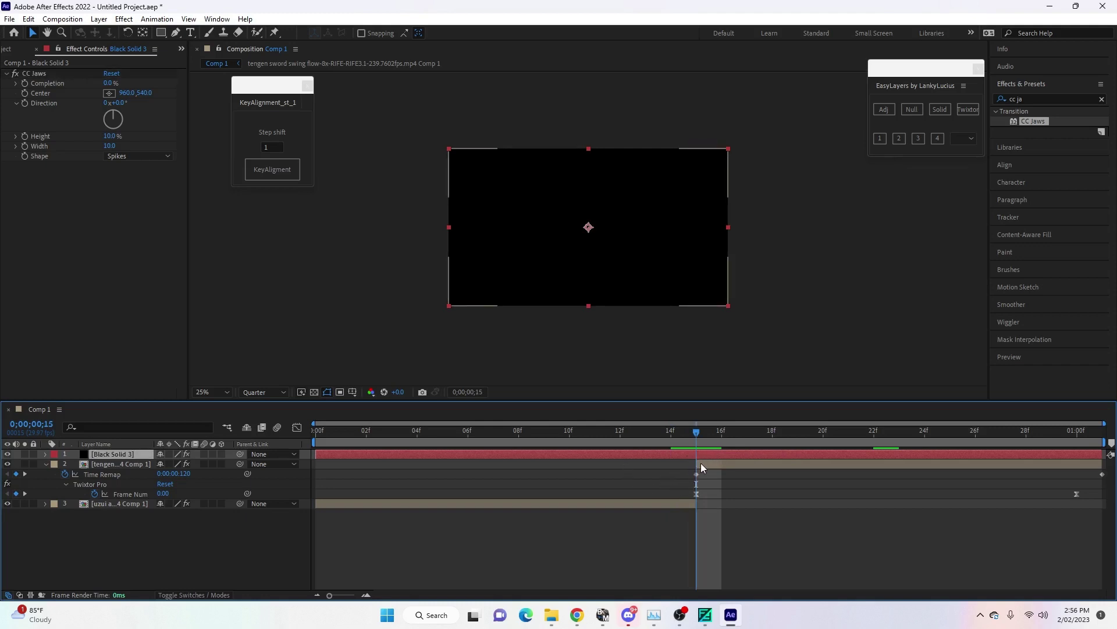
key(Page_Up)
key(Page_Up)
key(Page_Up)
key(Page_Up)
key(Page_Up)
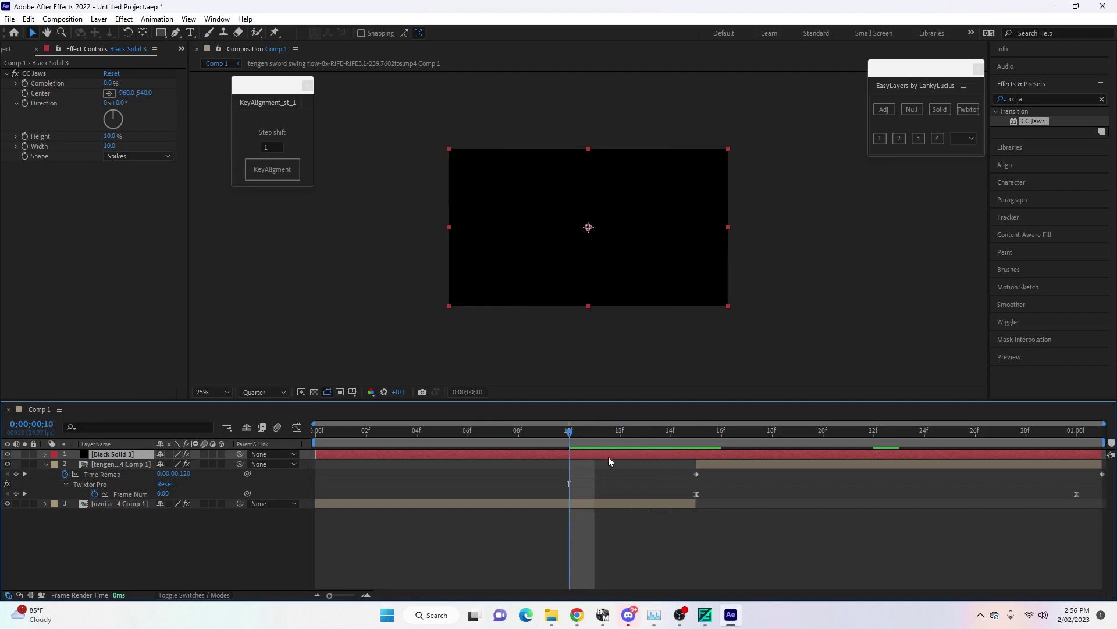
key(ctrl+shift+d)
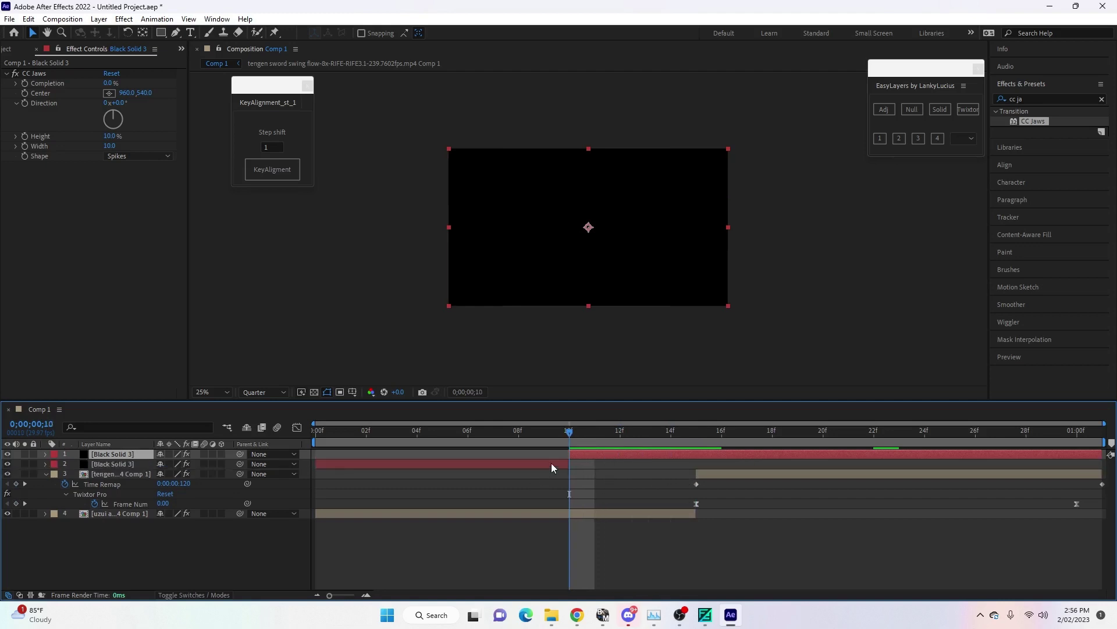
click(551, 462)
key(Delete)
click(579, 455)
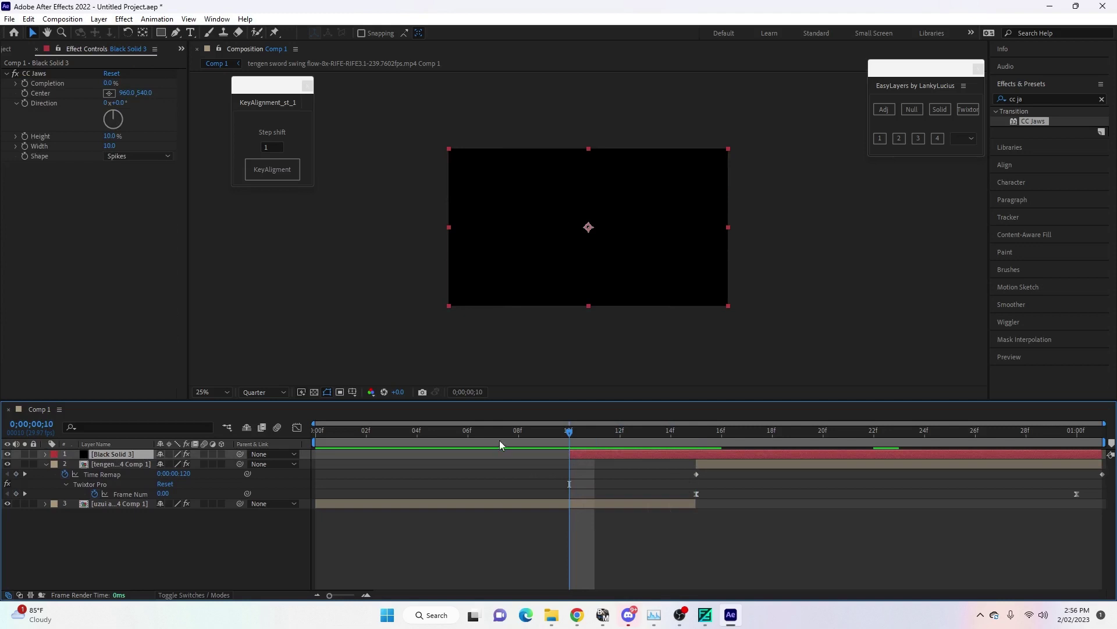
Set CC Jaws Completion to 100% and Height to 0%.
click(24, 86)
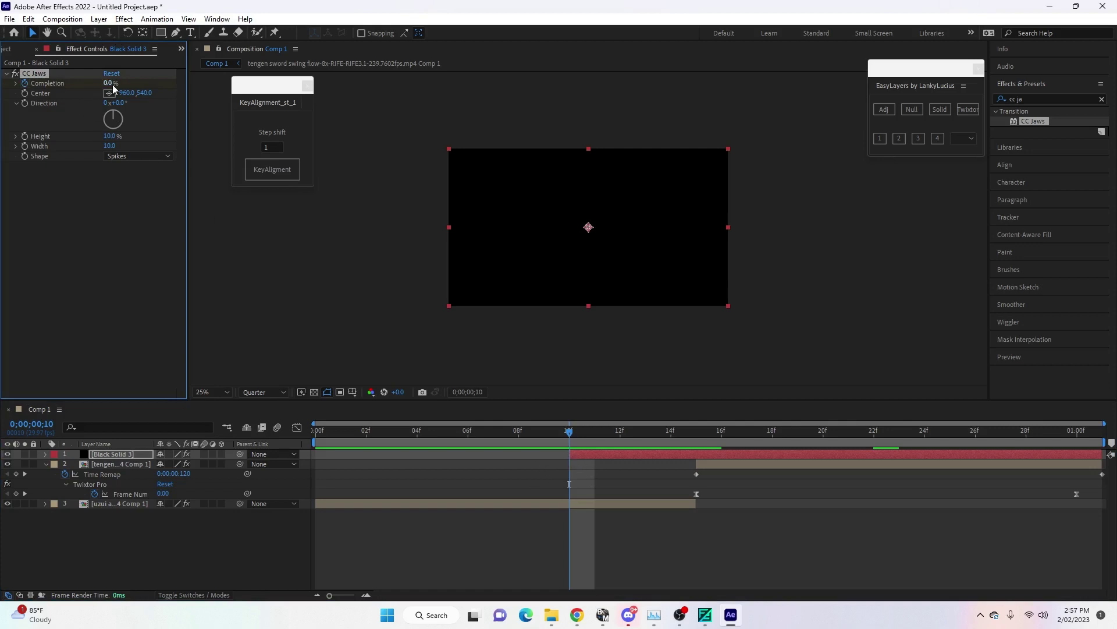
drag(110, 83, 207, 83)
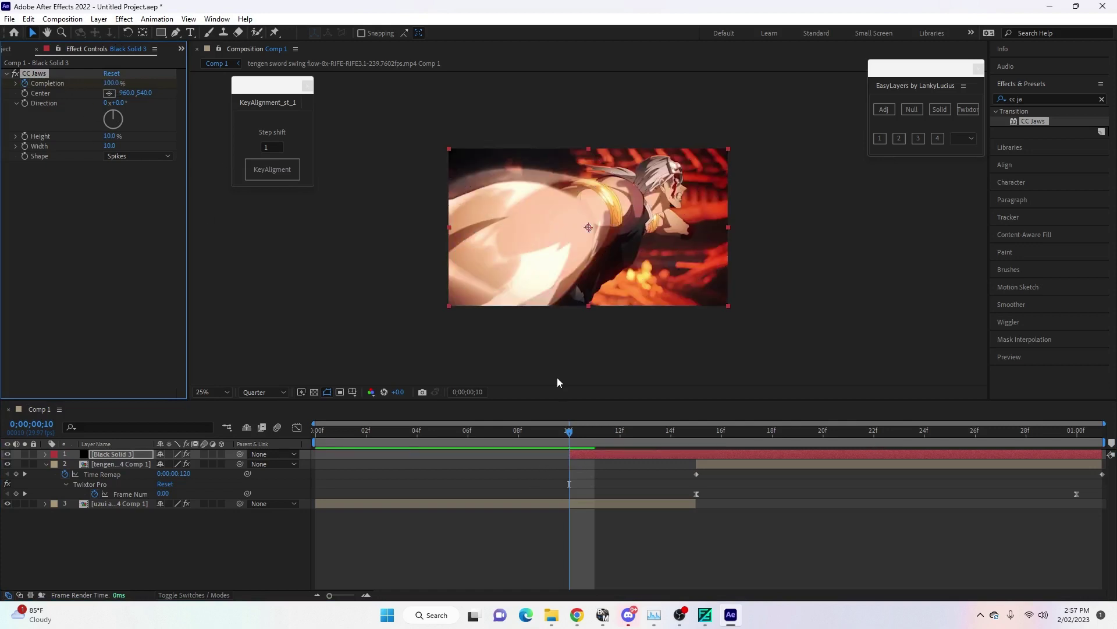
click(111, 137)
text(0)
key(Return)
Keyframe Completion at frame 10, then move the playhead to frame 15.
click(596, 440)
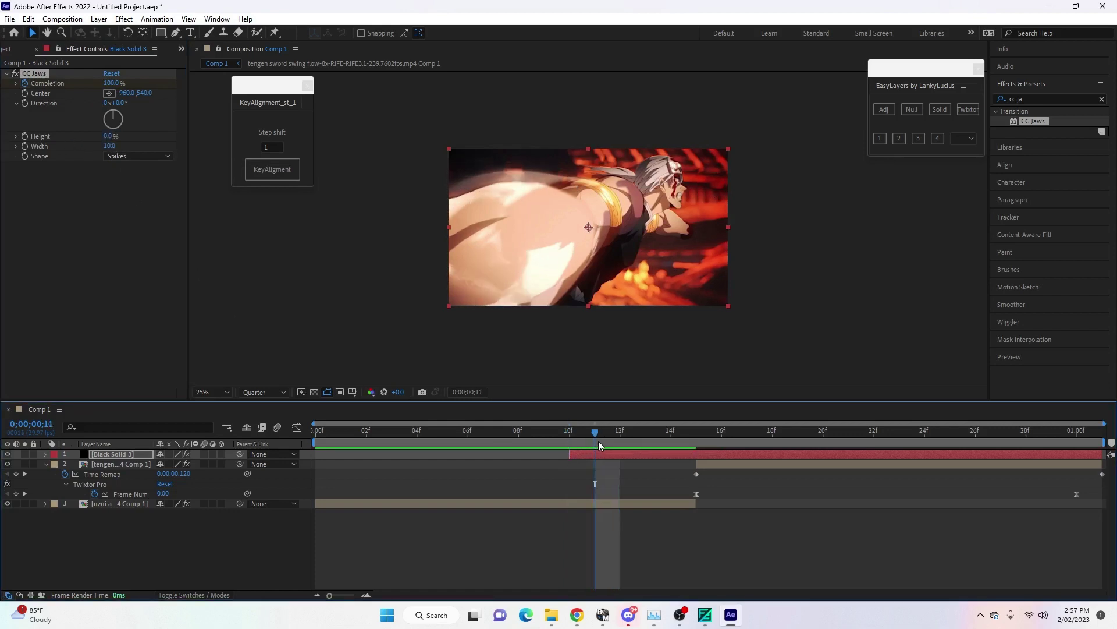
key(u)
key(j)
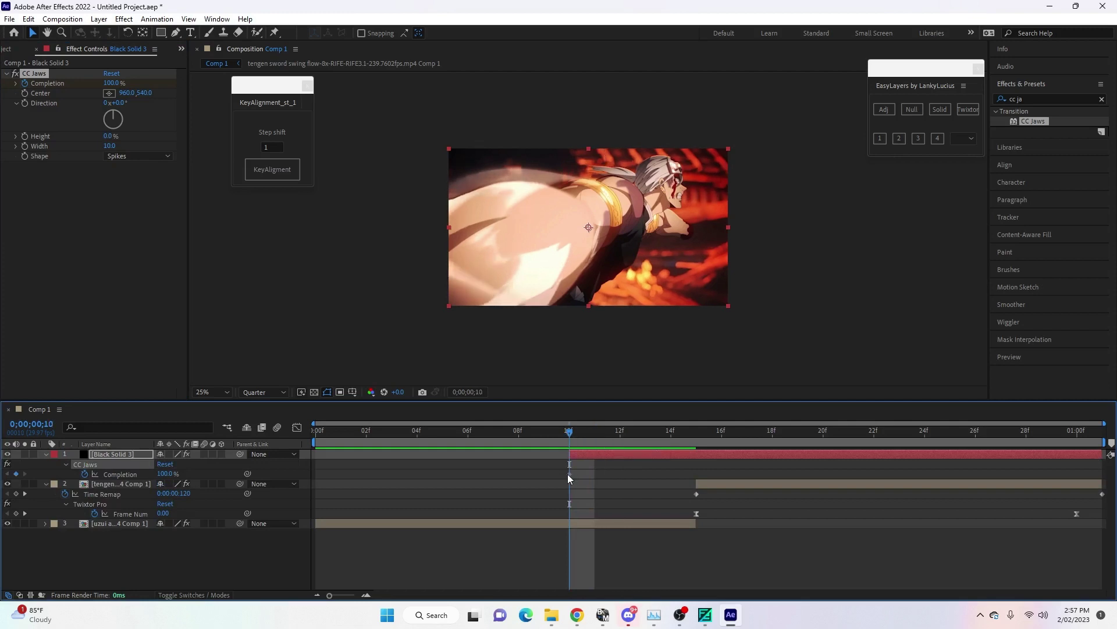
click(570, 478)
drag(571, 435, 697, 470)
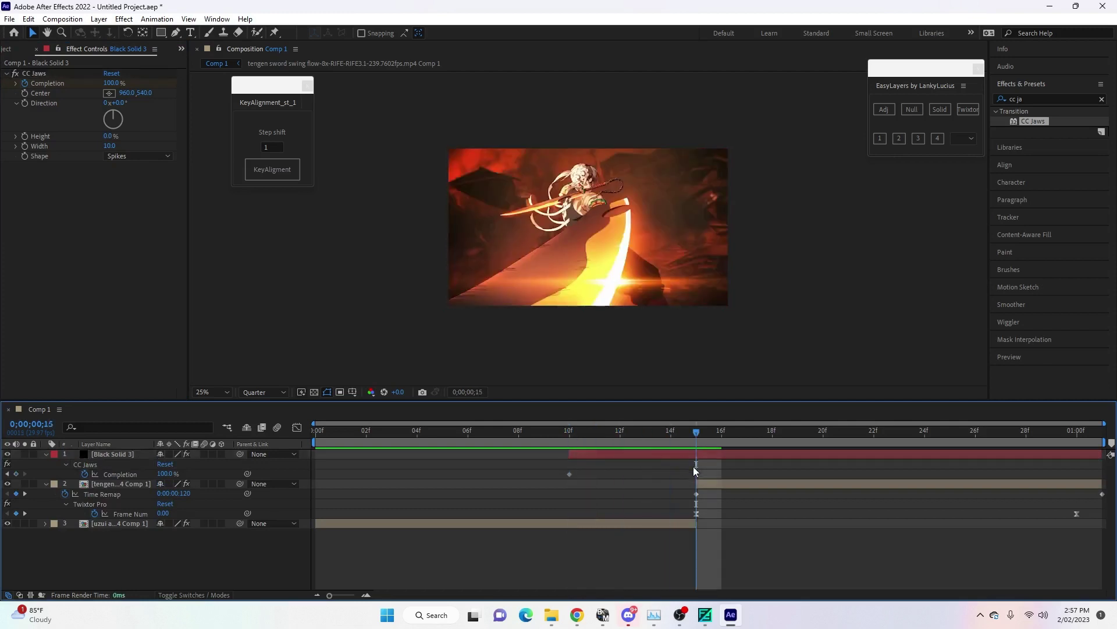
click(703, 487)
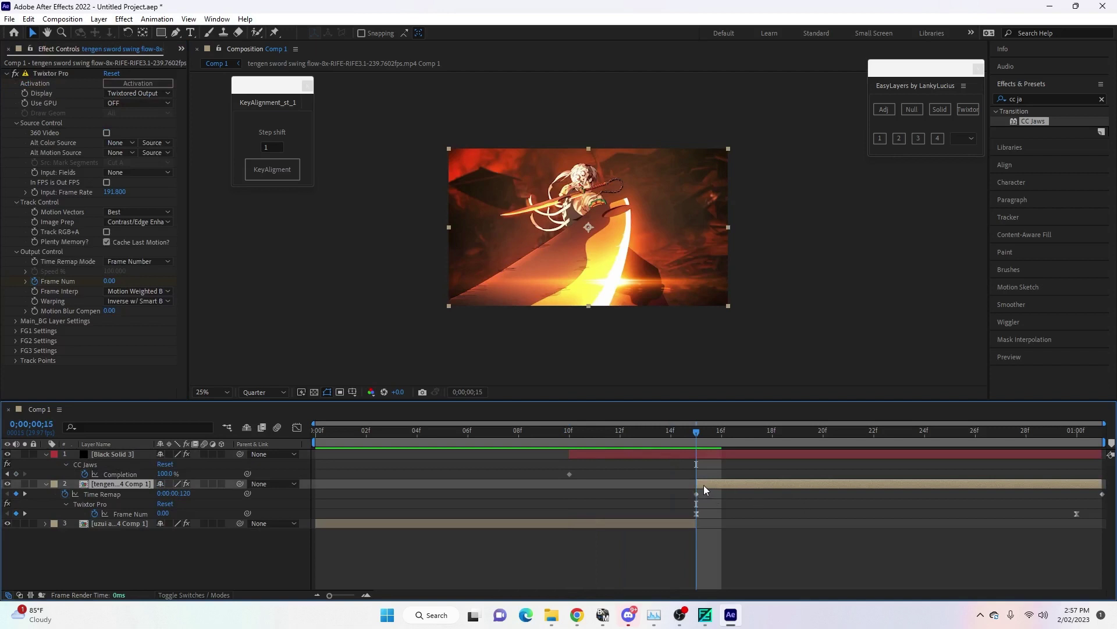
Add a second CC Jaws Completion keyframe at frame 20 with a value of 65%.
key(space)
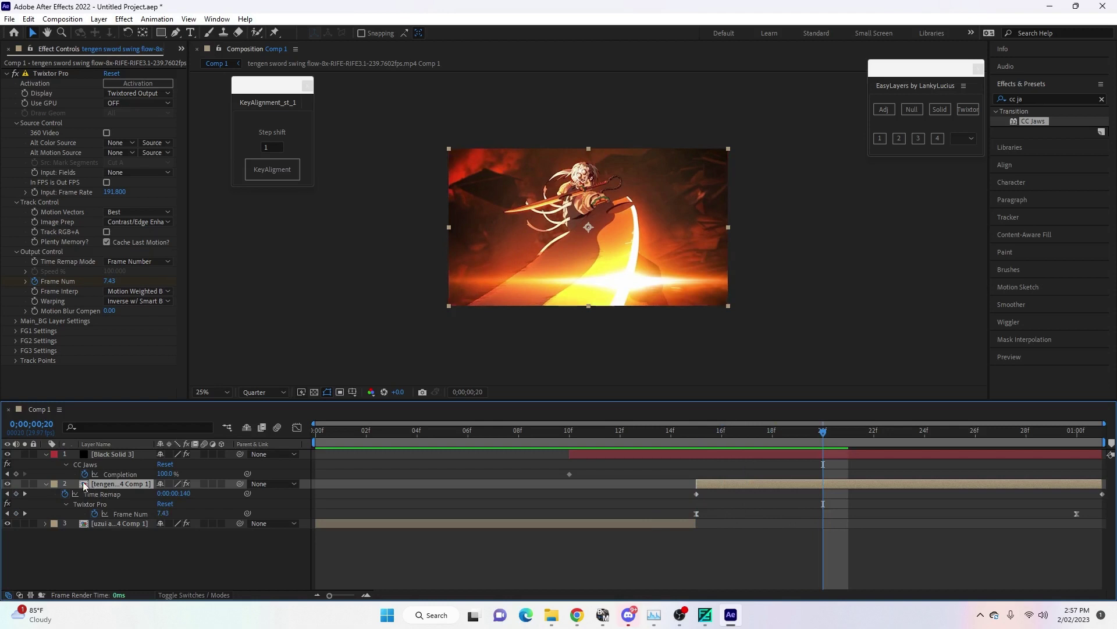
click(16, 473)
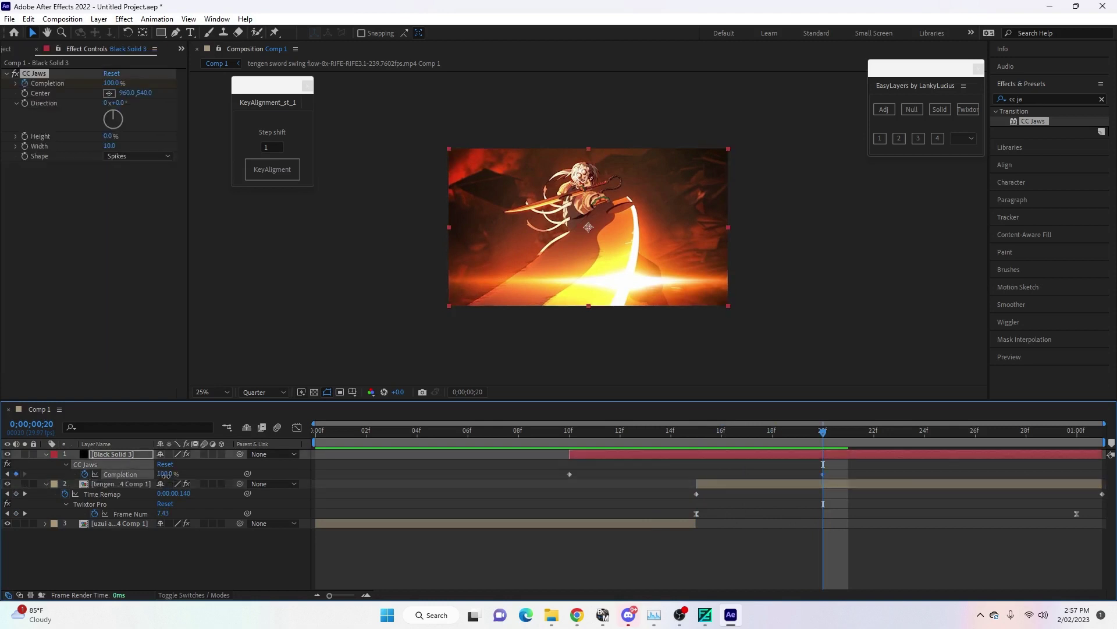
click(165, 473)
text(65)
key(Return)
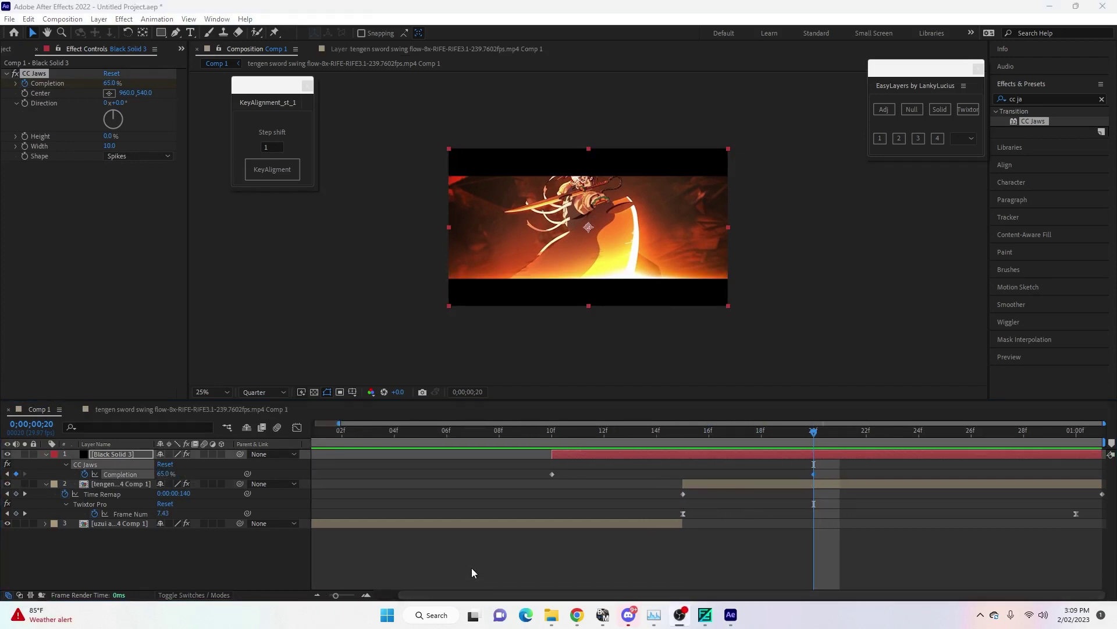
click(477, 554)
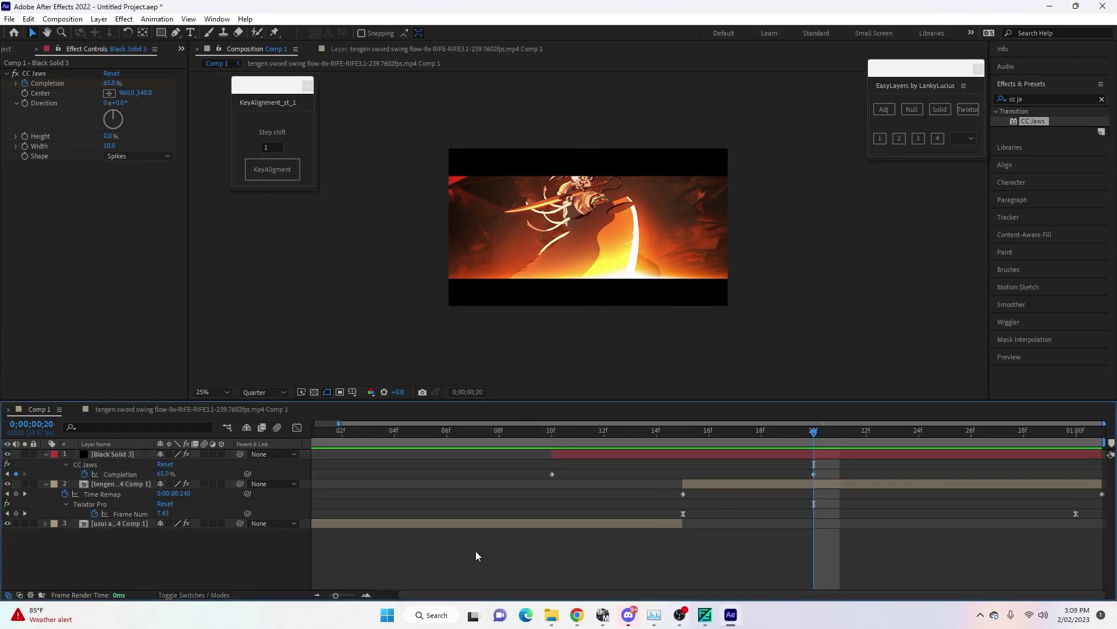
click(226, 474)
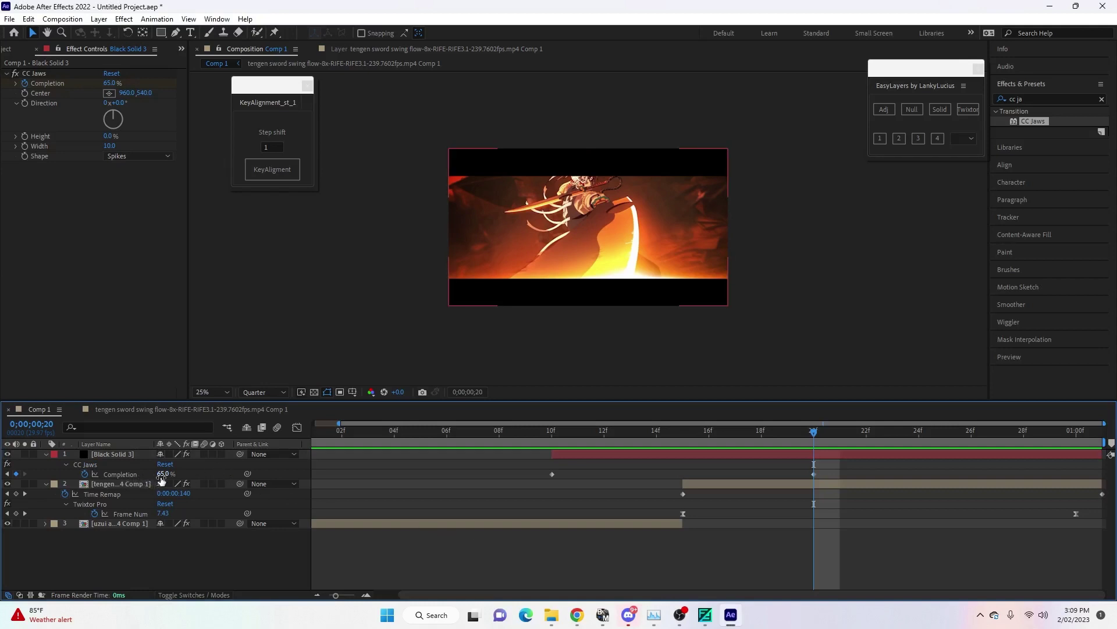
drag(163, 474, 164, 474)
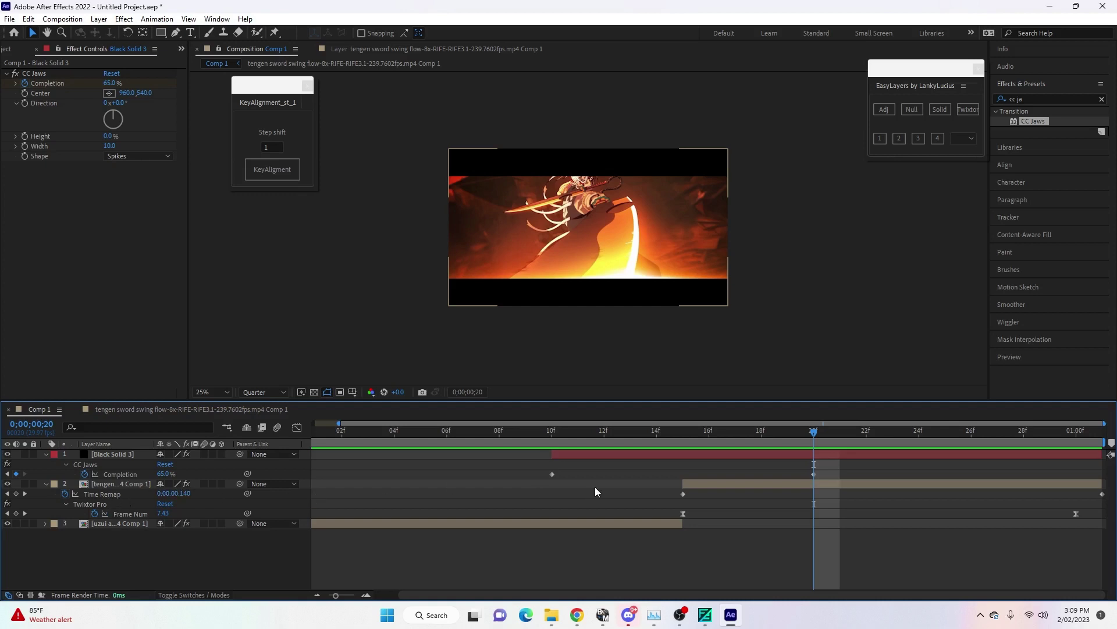
click(815, 453)
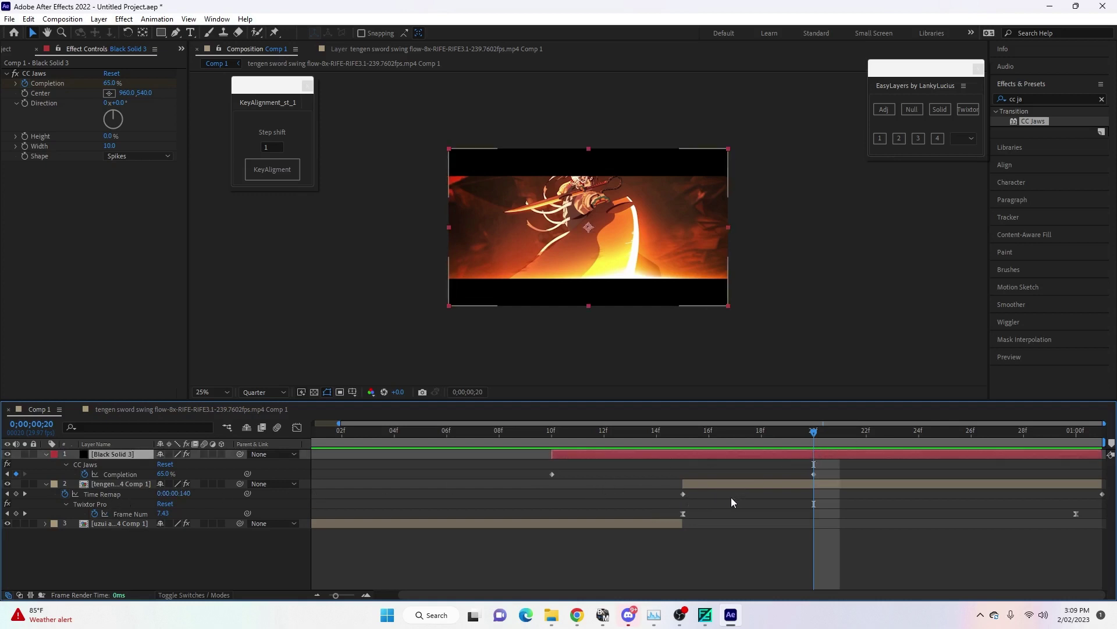
Open the tengen sword-swing precomp and bring up its Composition Settings.
click(818, 484)
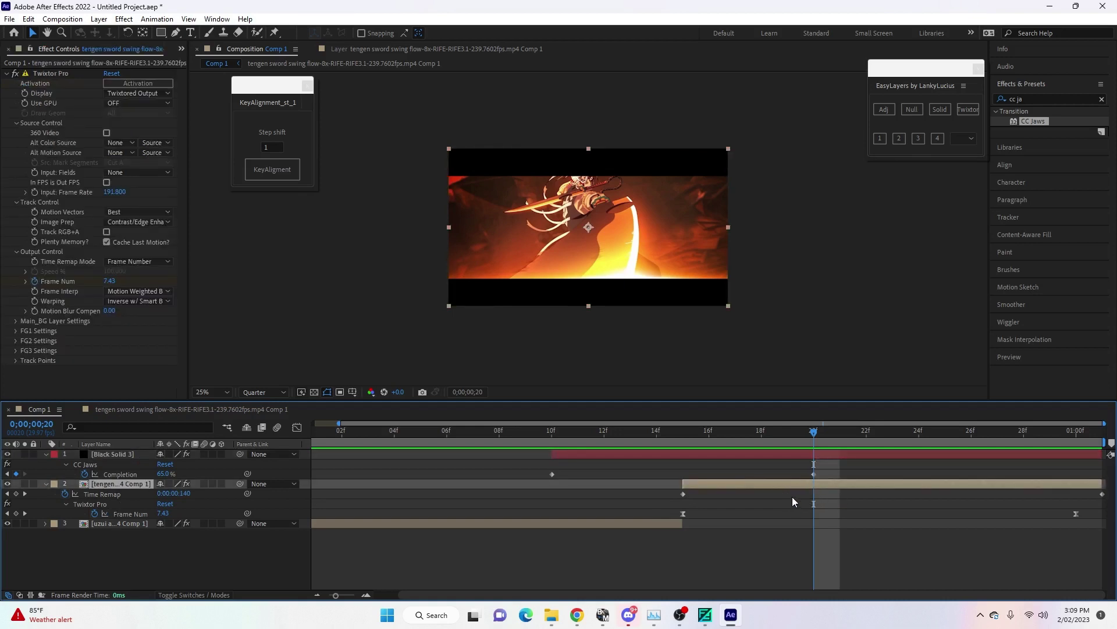
double_click(815, 485)
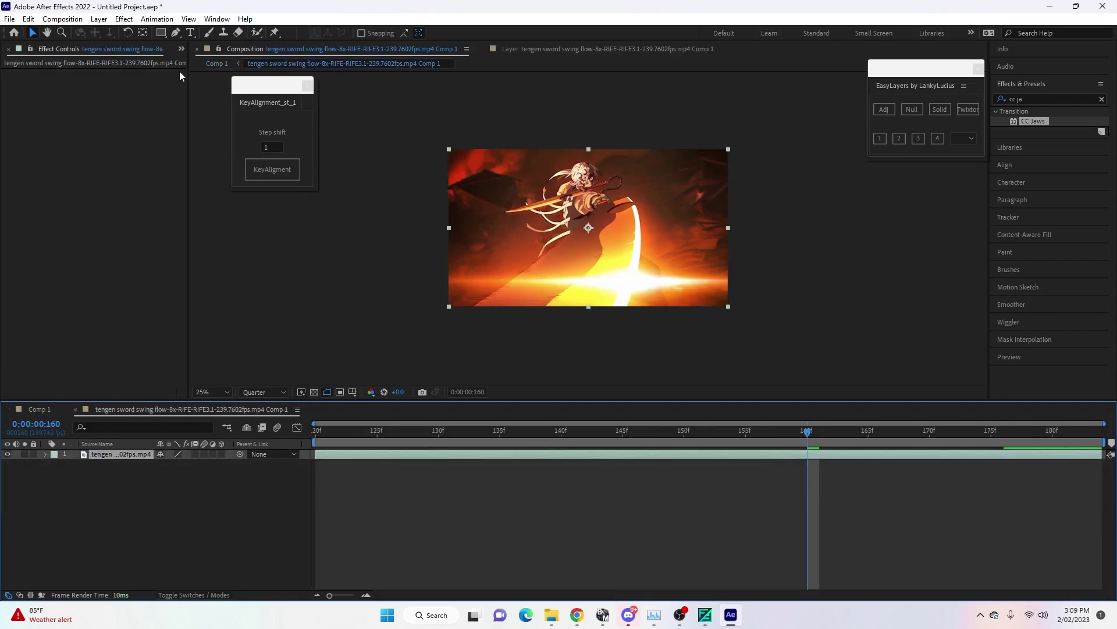
click(73, 21)
click(104, 53)
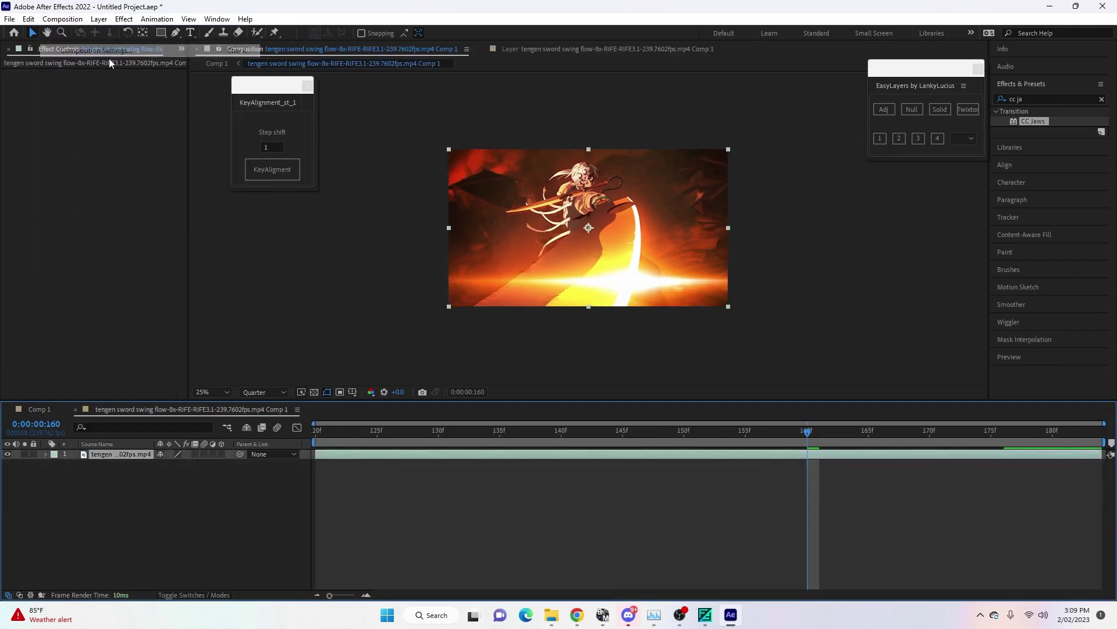
Set the precomp frame rate to 29.97 fps, then duplicate the tengen layer in Comp 1.
click(490, 295)
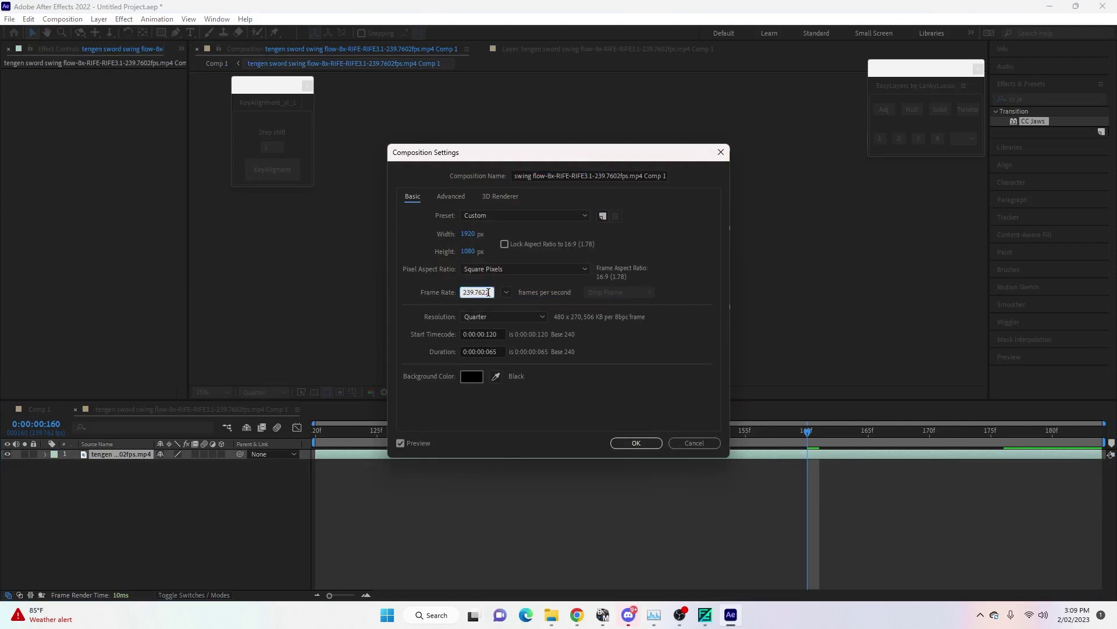
drag(490, 296, 435, 298)
text(29.9)
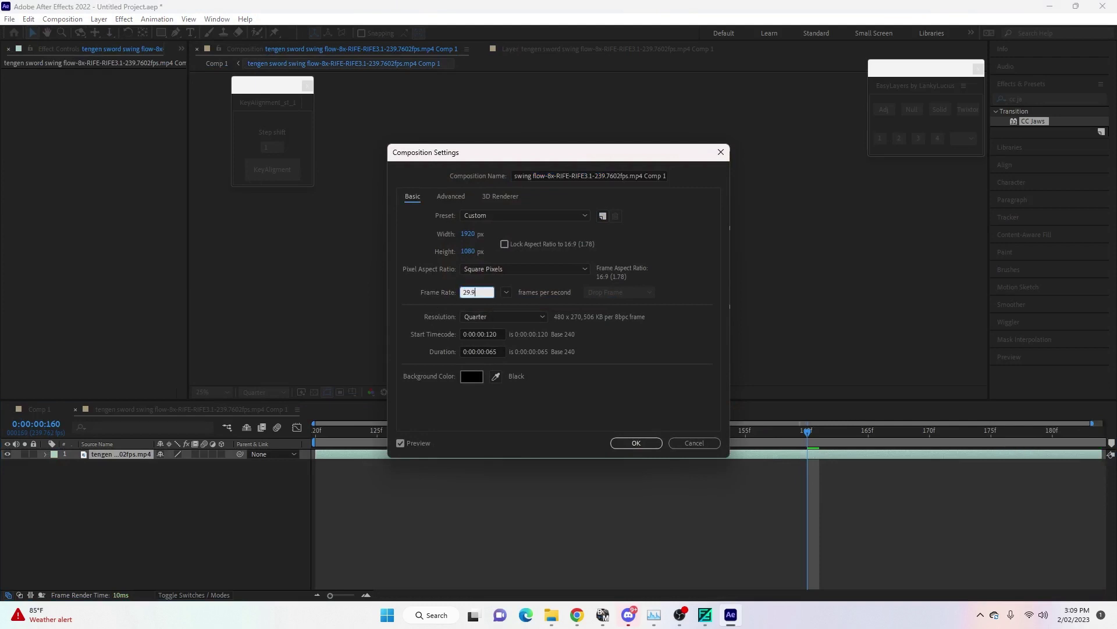
key(Return)
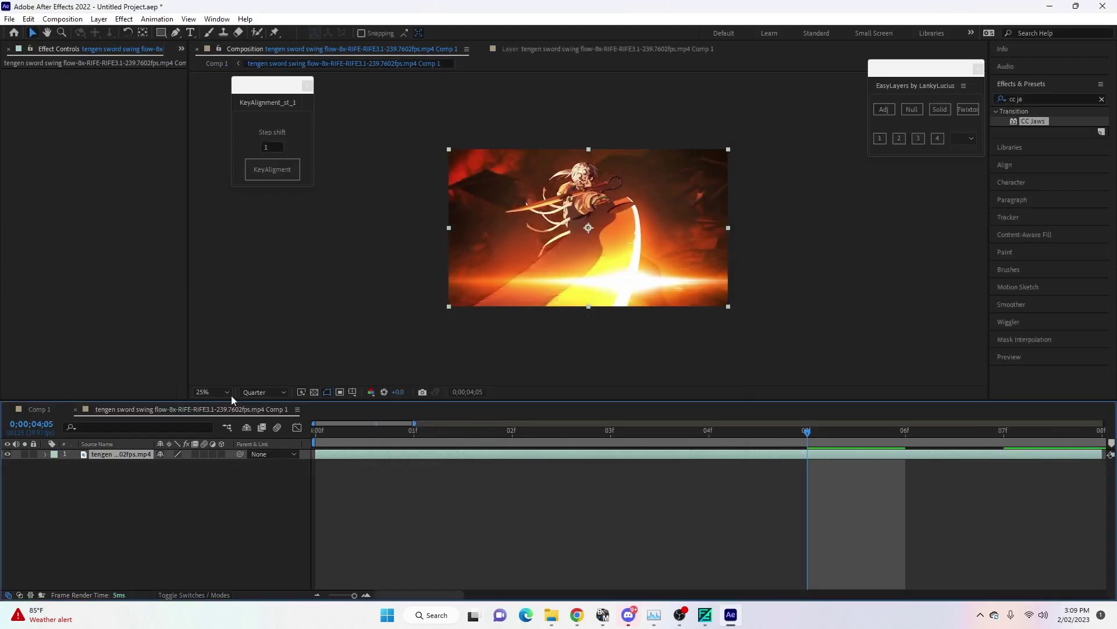
click(47, 414)
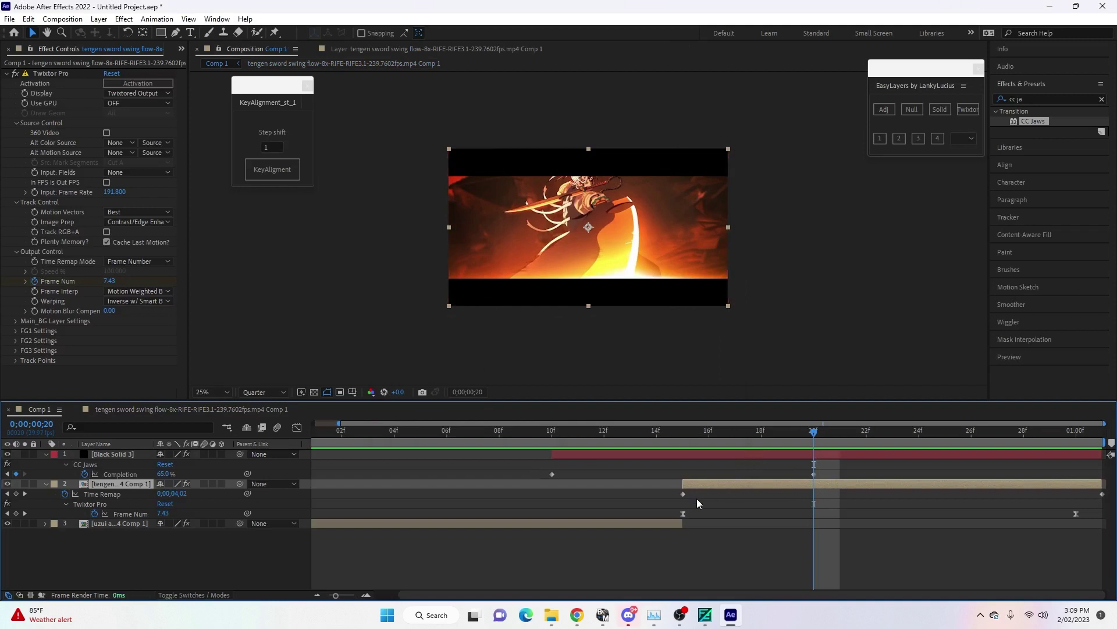
key(ctrl+d)
click(823, 481)
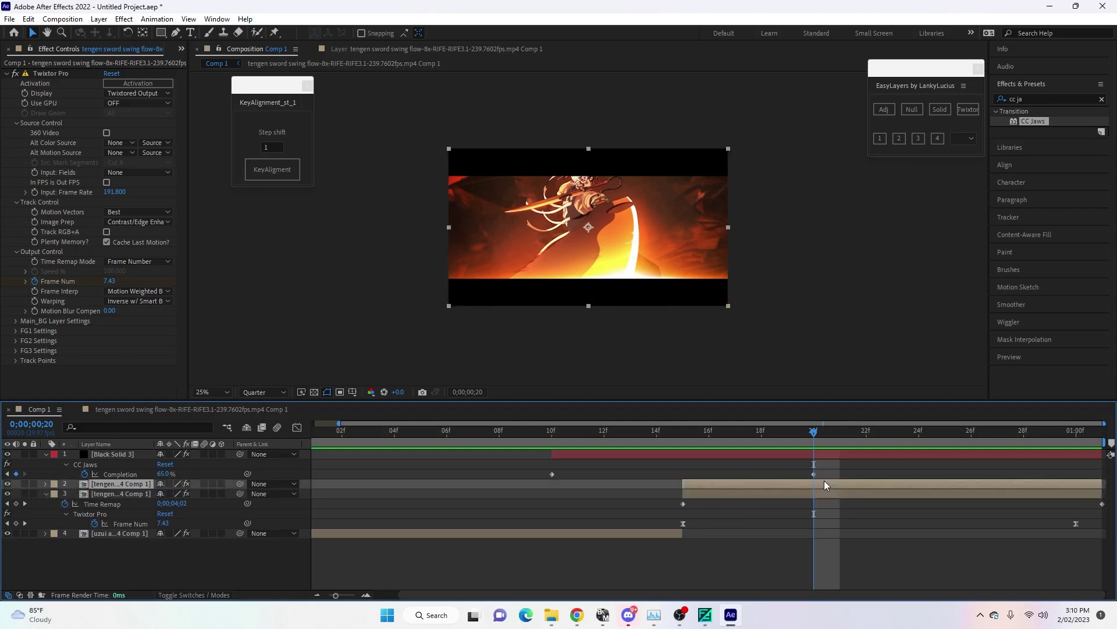
click(815, 455)
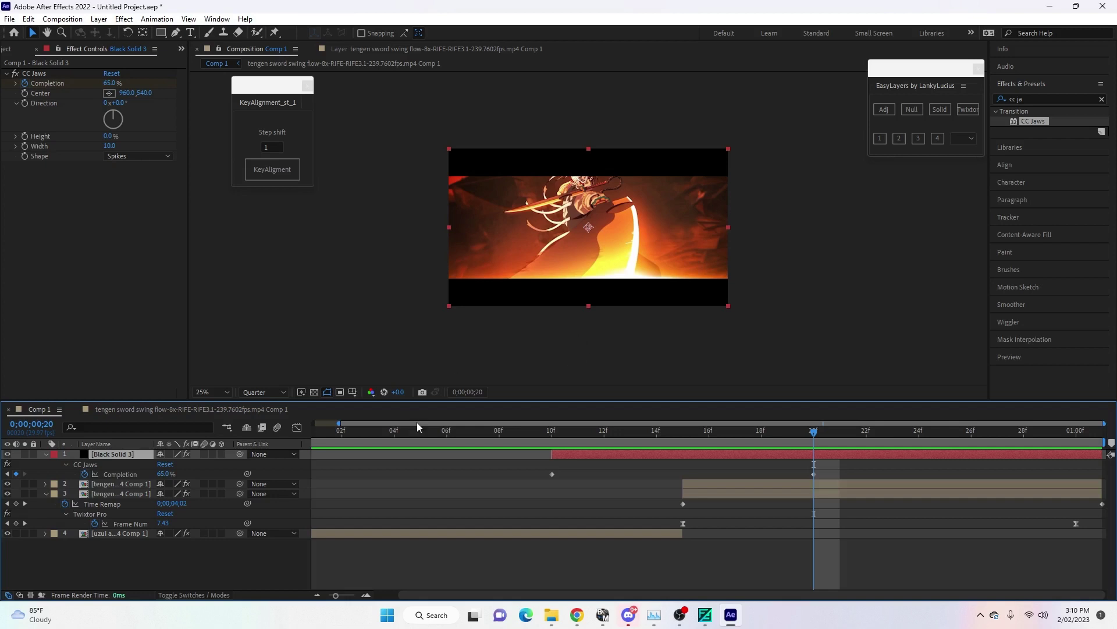
click(352, 392)
click(379, 418)
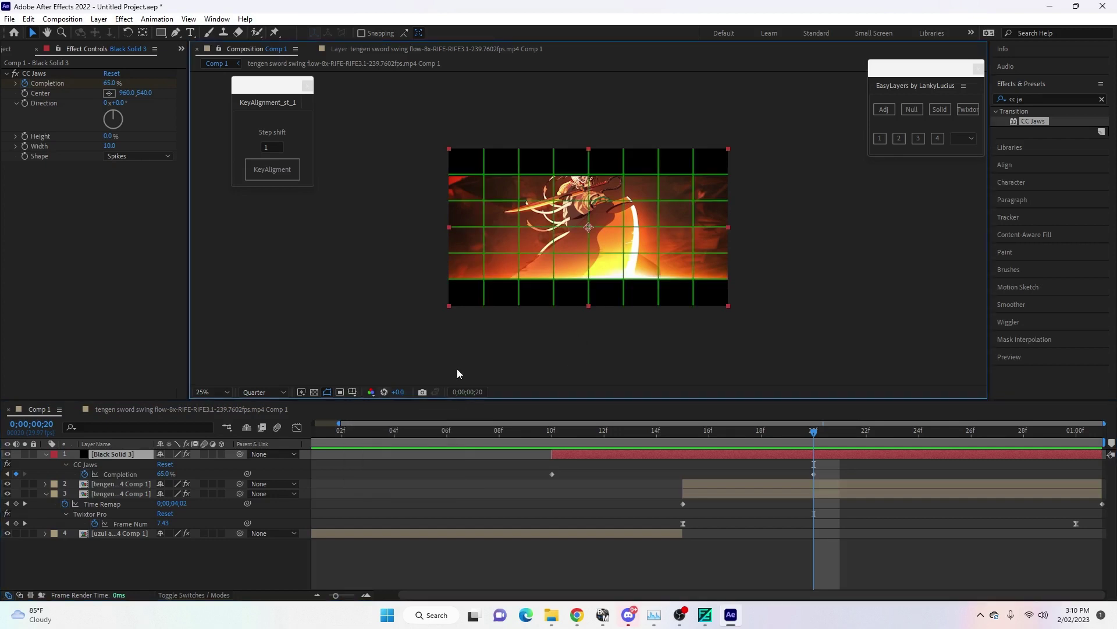
key(period)
key(period)
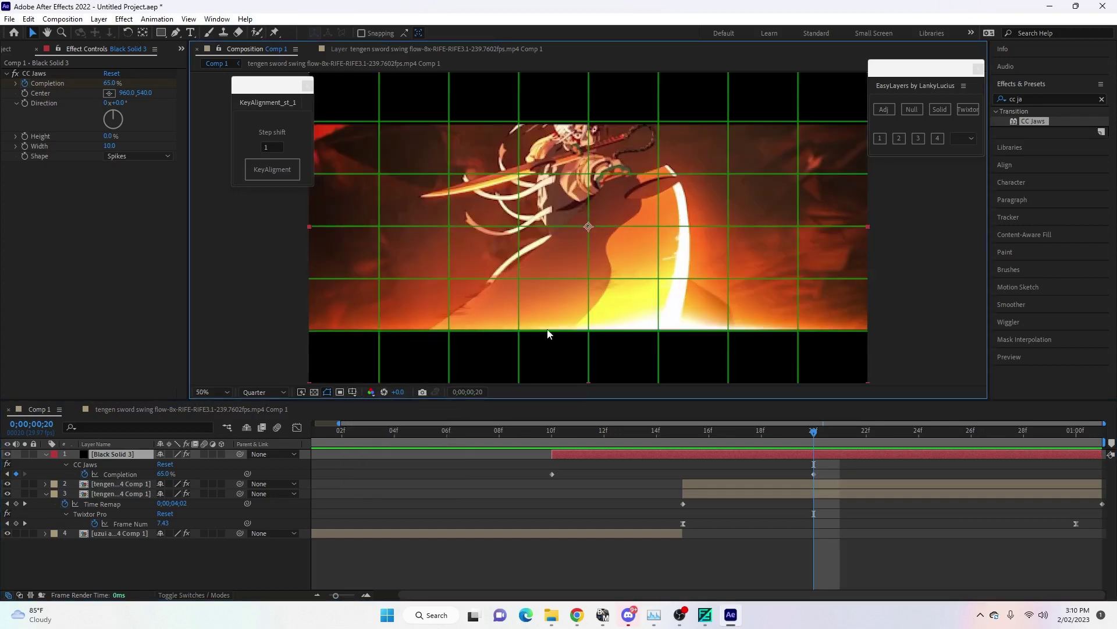
key(comma)
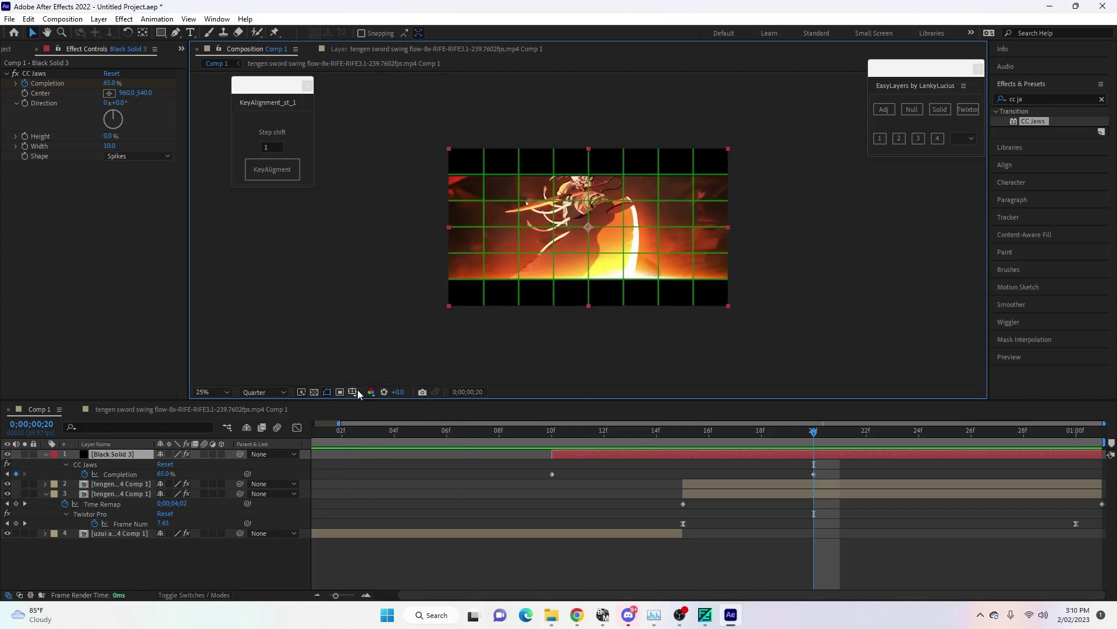
click(352, 391)
click(363, 418)
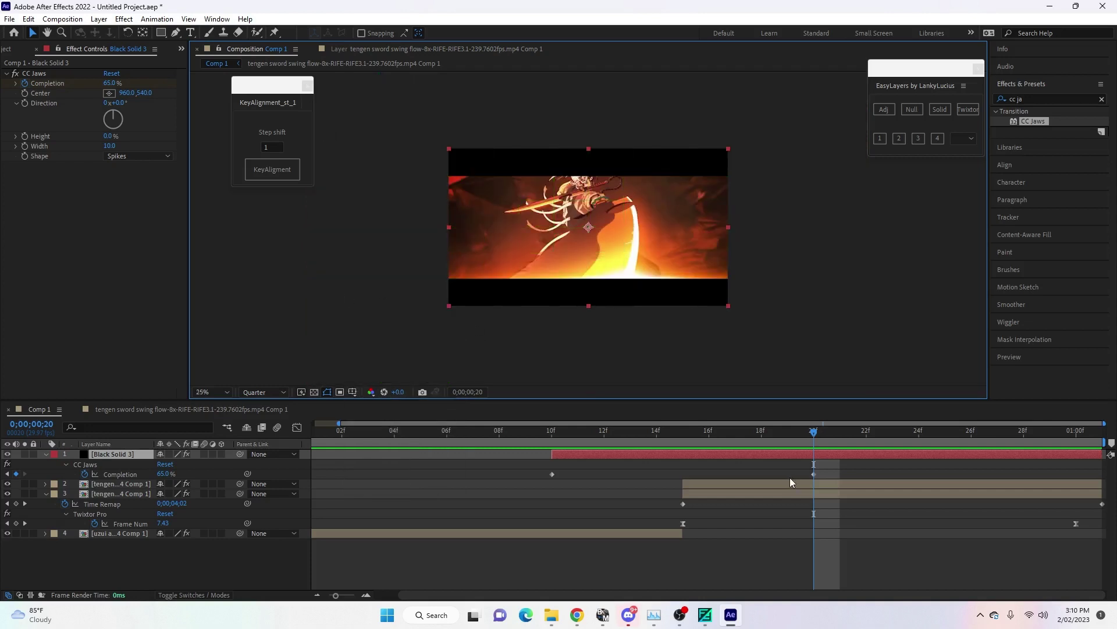
click(810, 487)
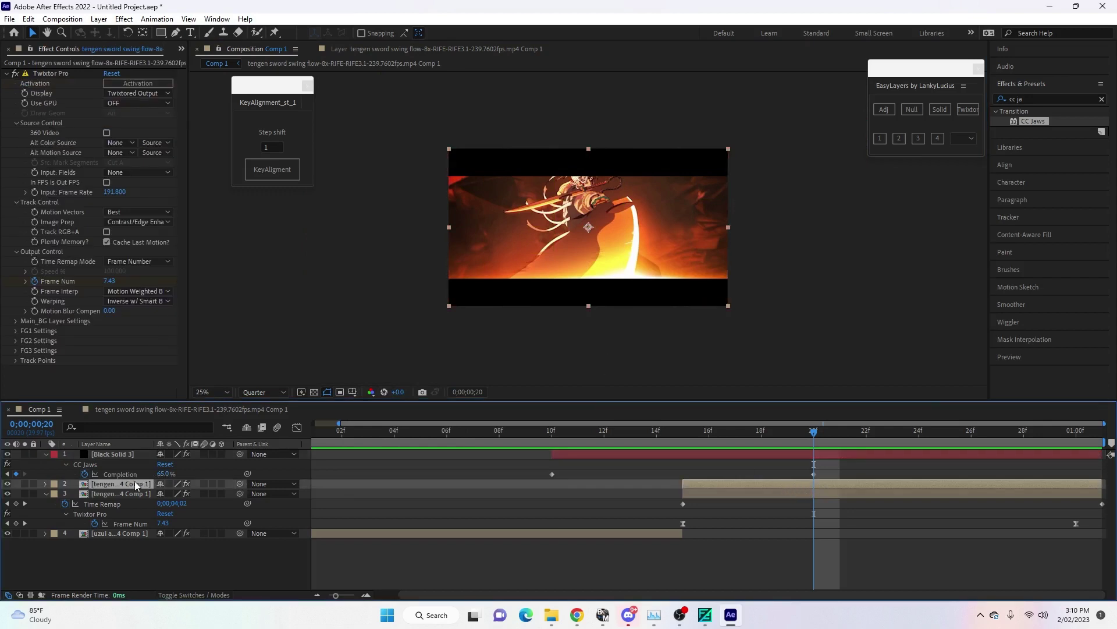
Move the duplicate tengen layer to the top, preview at Full resolution, and open it with Roto Brush.
drag(135, 487, 131, 452)
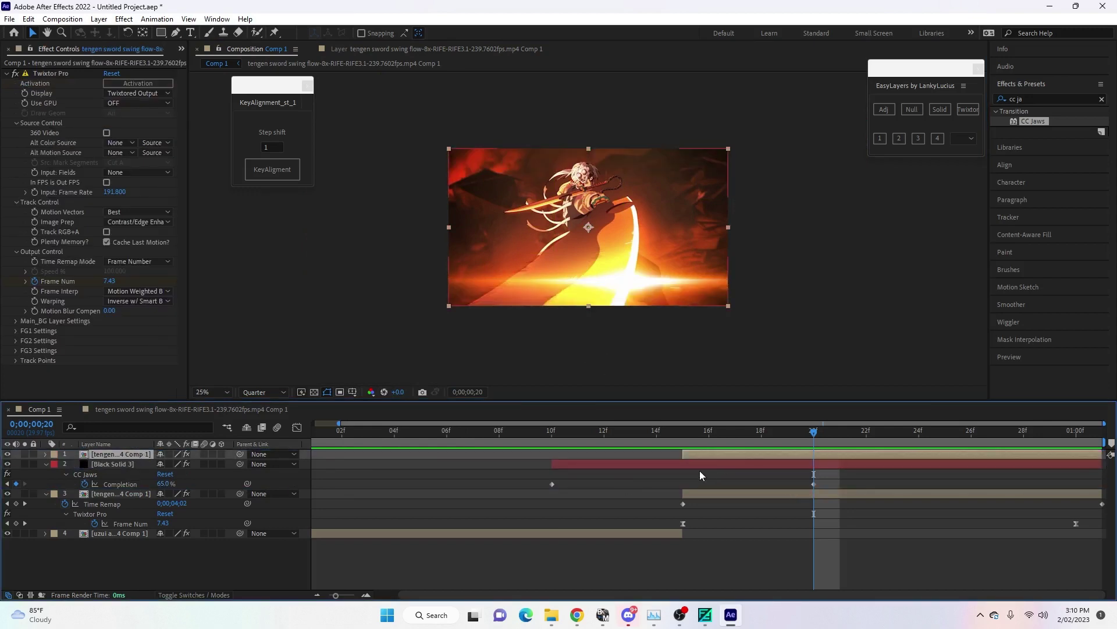
click(285, 392)
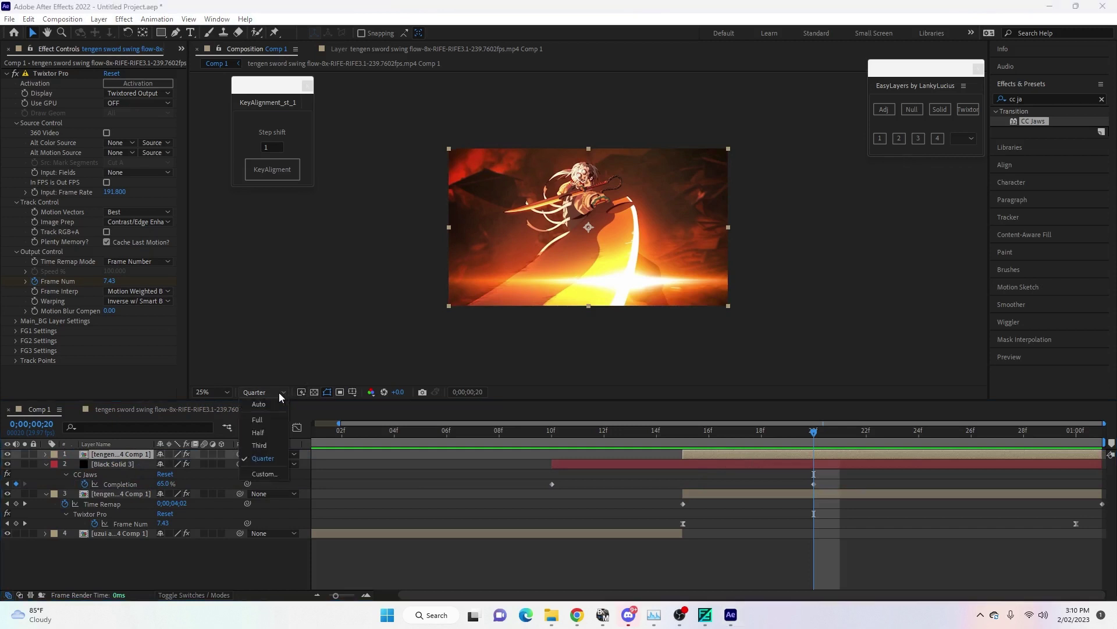
click(272, 420)
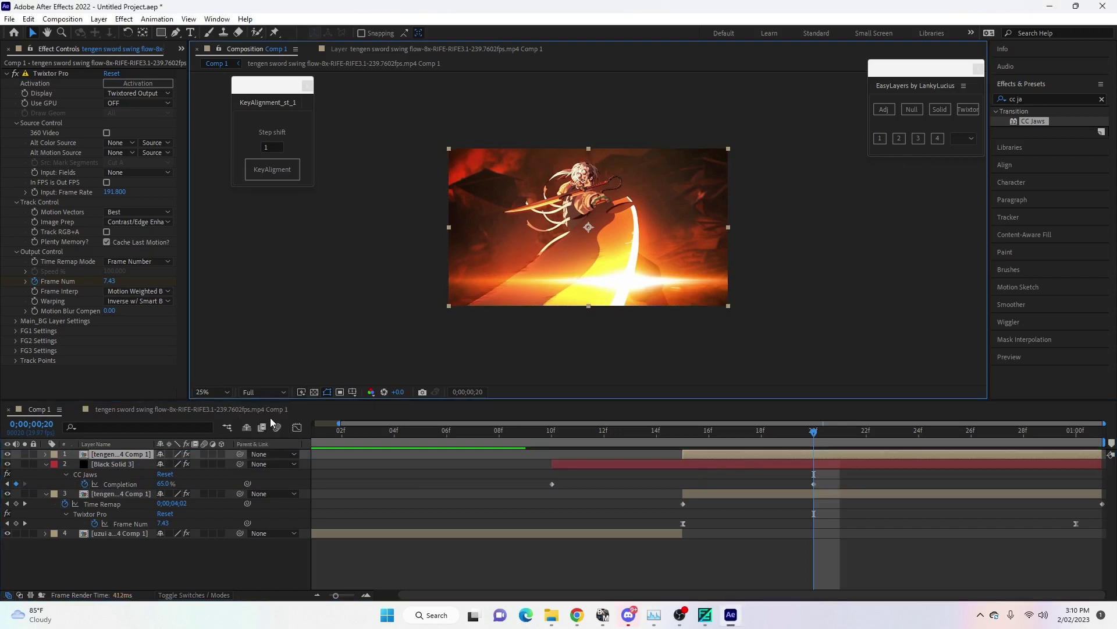
click(256, 36)
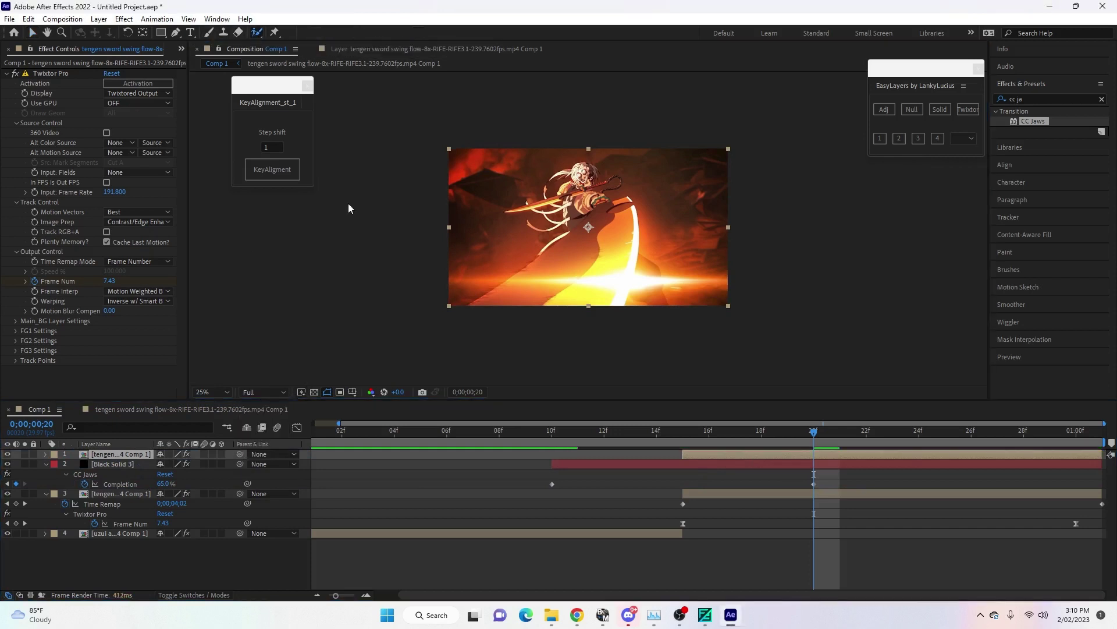
double_click(824, 459)
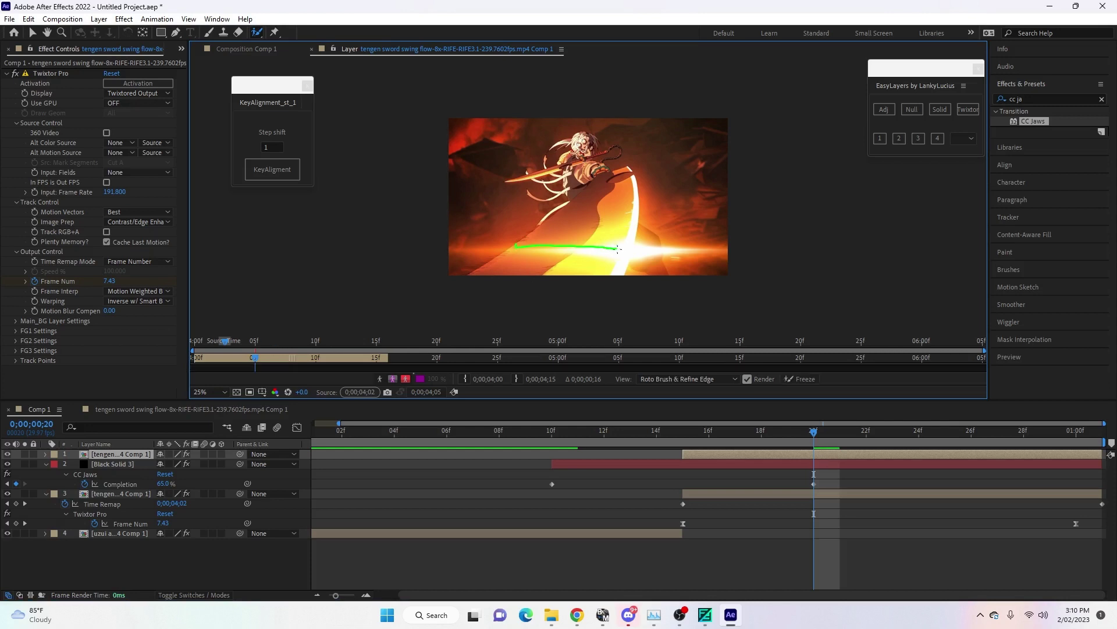
Roto-brush the glowing sword blade, subtract the lower glow, and return to Comp 1.
mouse_move(618, 248)
mouse_down()
mouse_move(634, 247)
mouse_move(619, 272)
mouse_move(475, 275)
mouse_move(501, 254)
mouse_move(582, 255)
mouse_move(524, 262)
mouse_move(535, 269)
mouse_move(618, 256)
mouse_move(600, 265)
mouse_move(590, 251)
mouse_move(550, 250)
mouse_move(499, 270)
mouse_move(523, 271)
mouse_move(624, 254)
mouse_move(608, 272)
mouse_up()
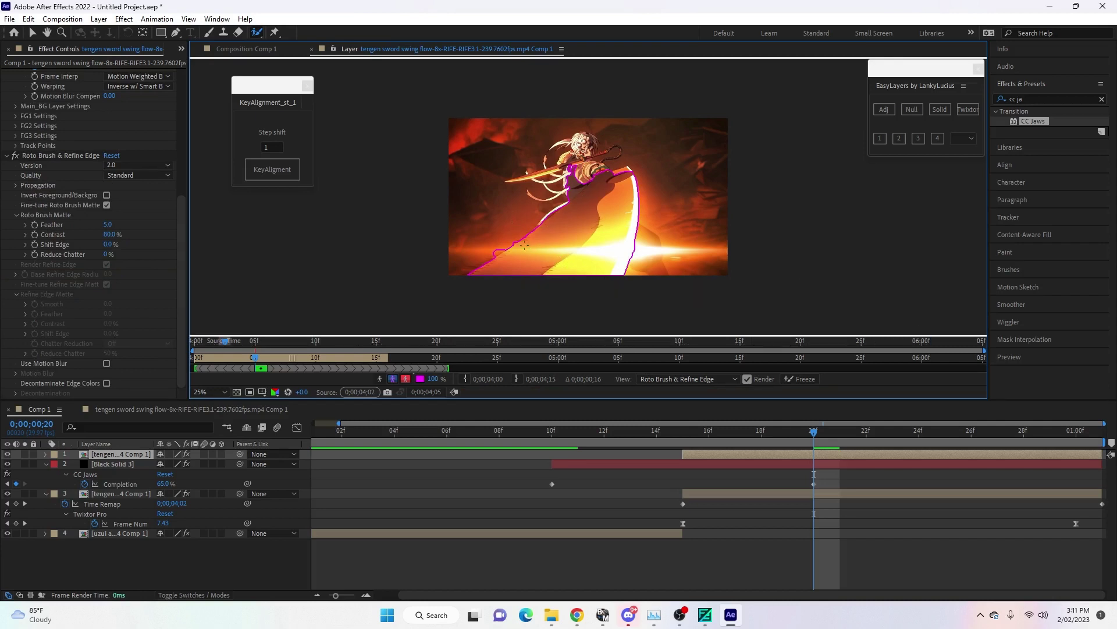
mouse_move(520, 239)
mouse_down()
mouse_move(639, 244)
mouse_move(633, 251)
mouse_up()
key(period)
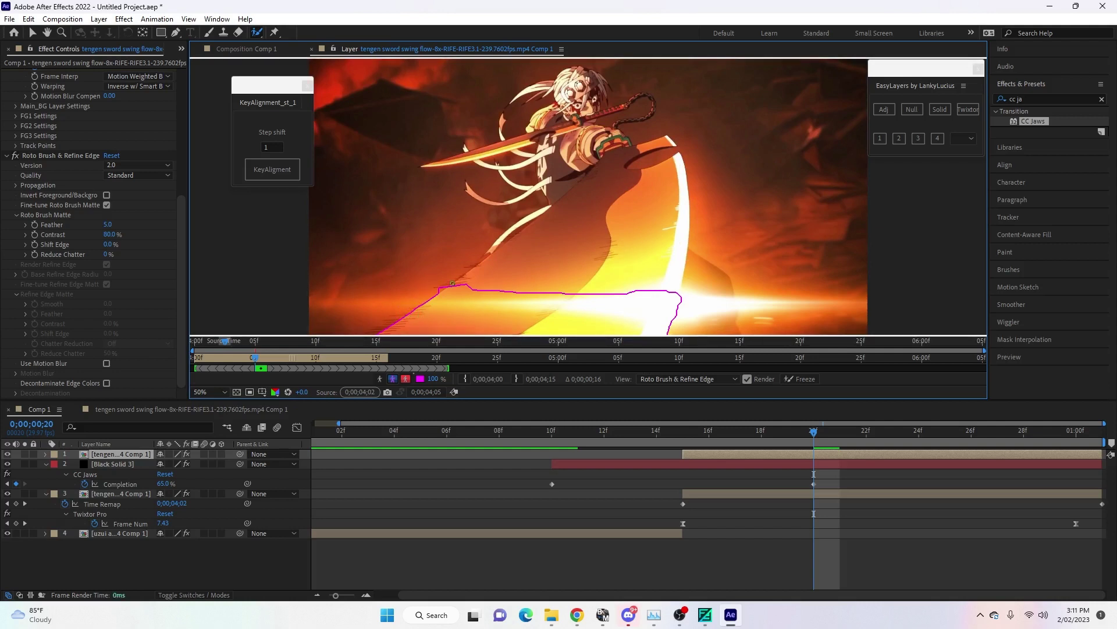
key(comma)
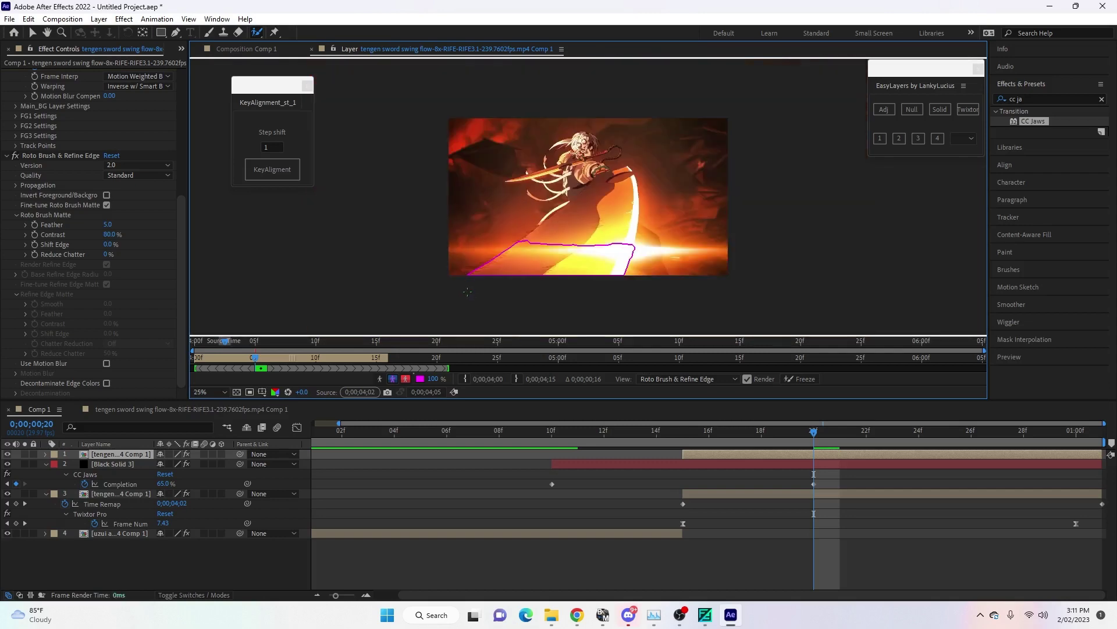
click(241, 50)
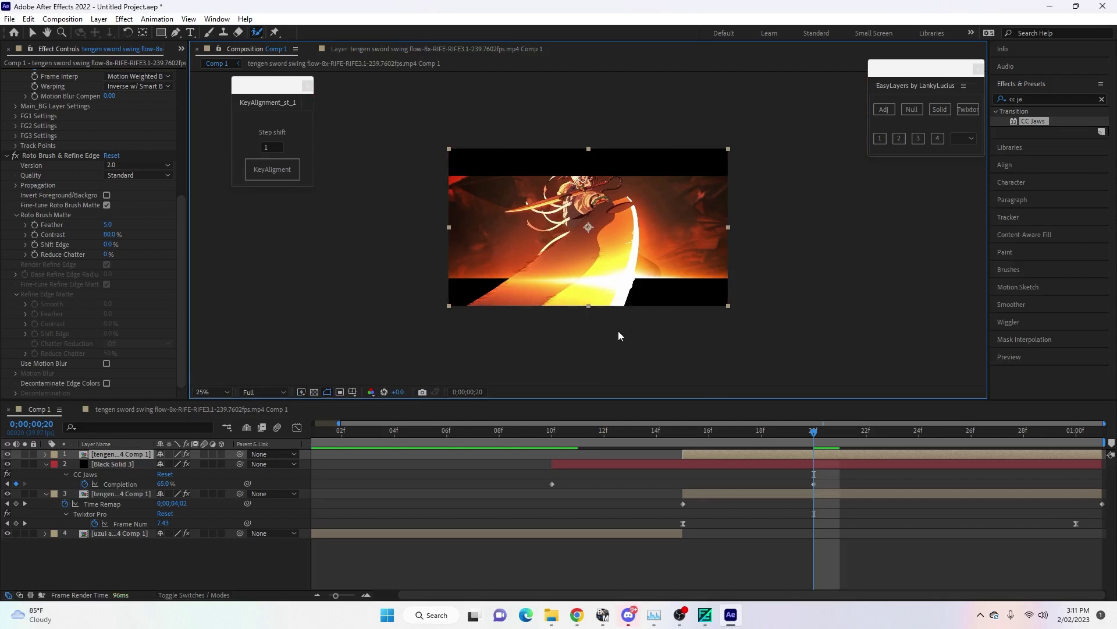
Subtract a small Roto Brush stroke along the sword's edge near the tip, then return to Comp 1 at 25%.
key(period)
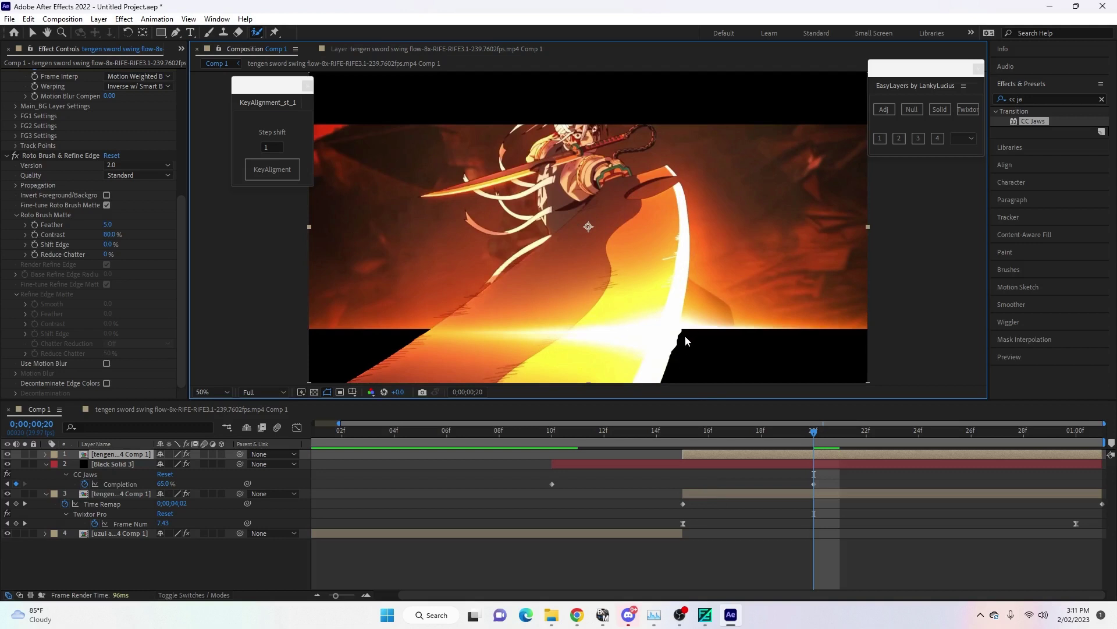
key(comma)
double_click(813, 455)
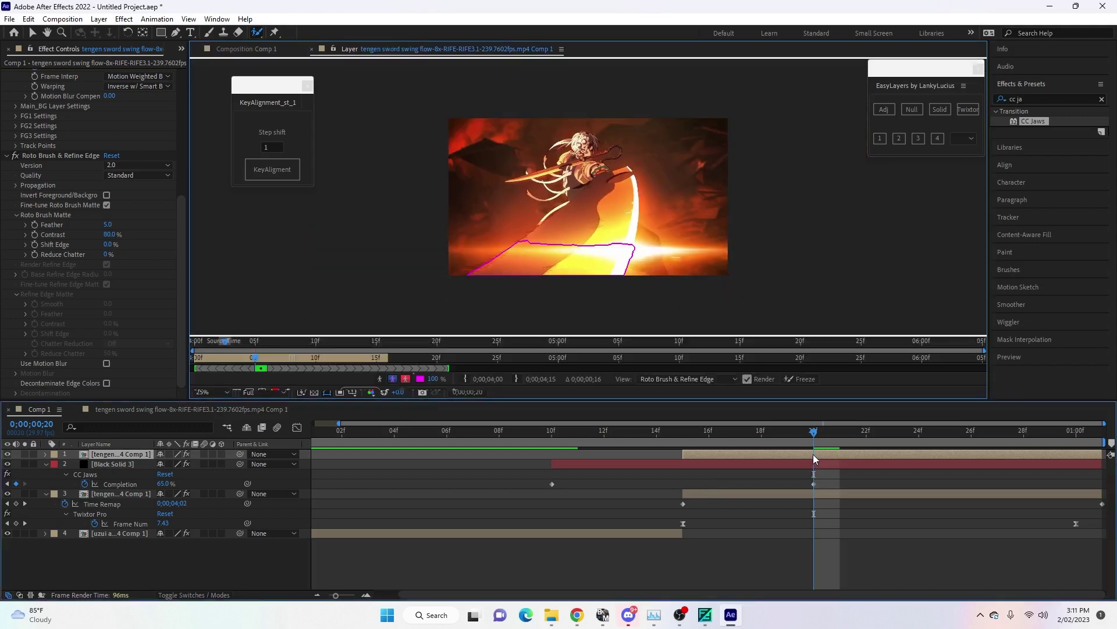
key(period)
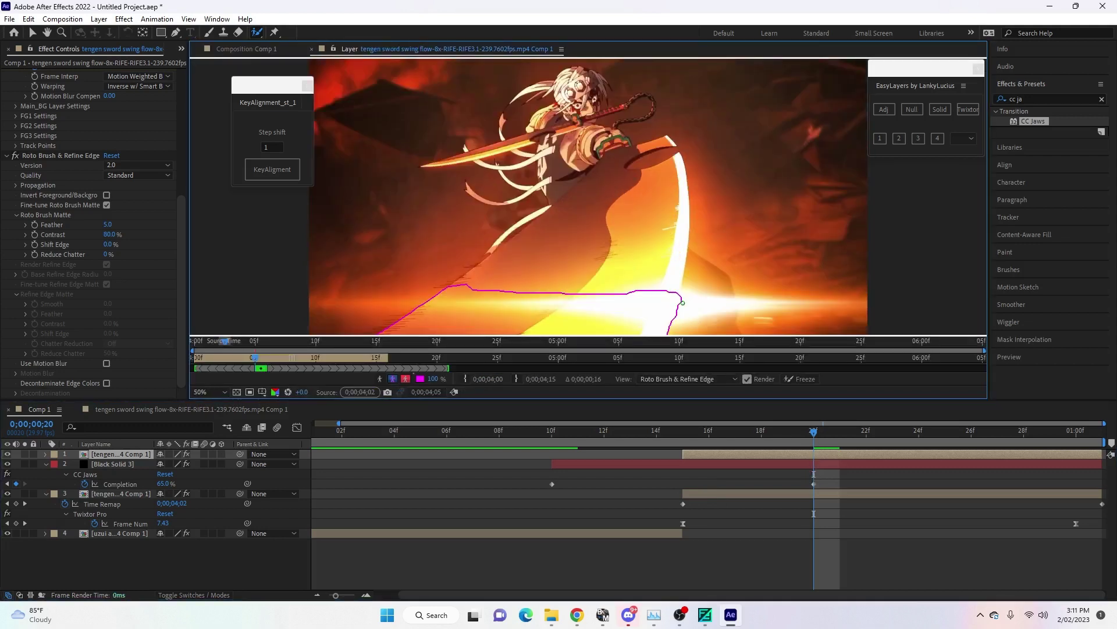
mouse_move(685, 297)
mouse_down()
mouse_move(679, 318)
mouse_move(682, 304)
mouse_up()
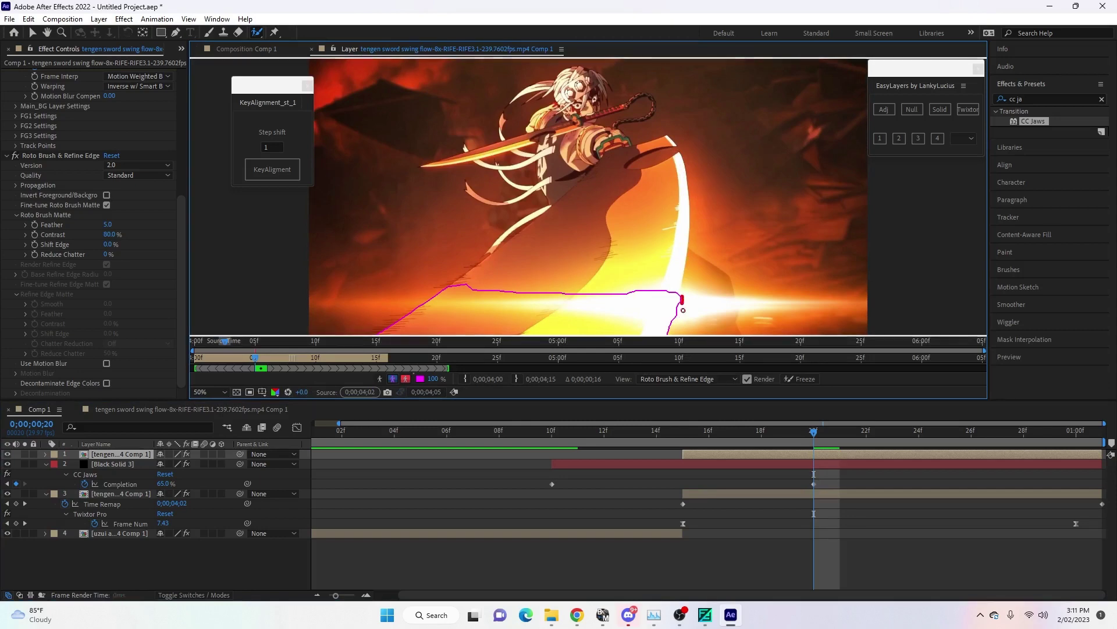
click(246, 49)
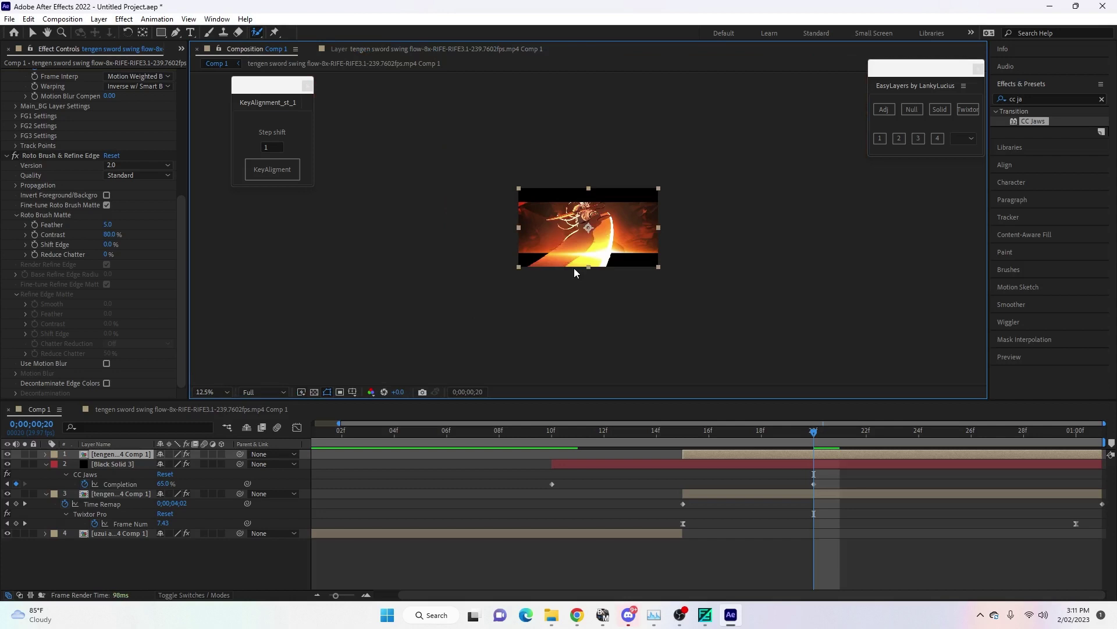
key(period)
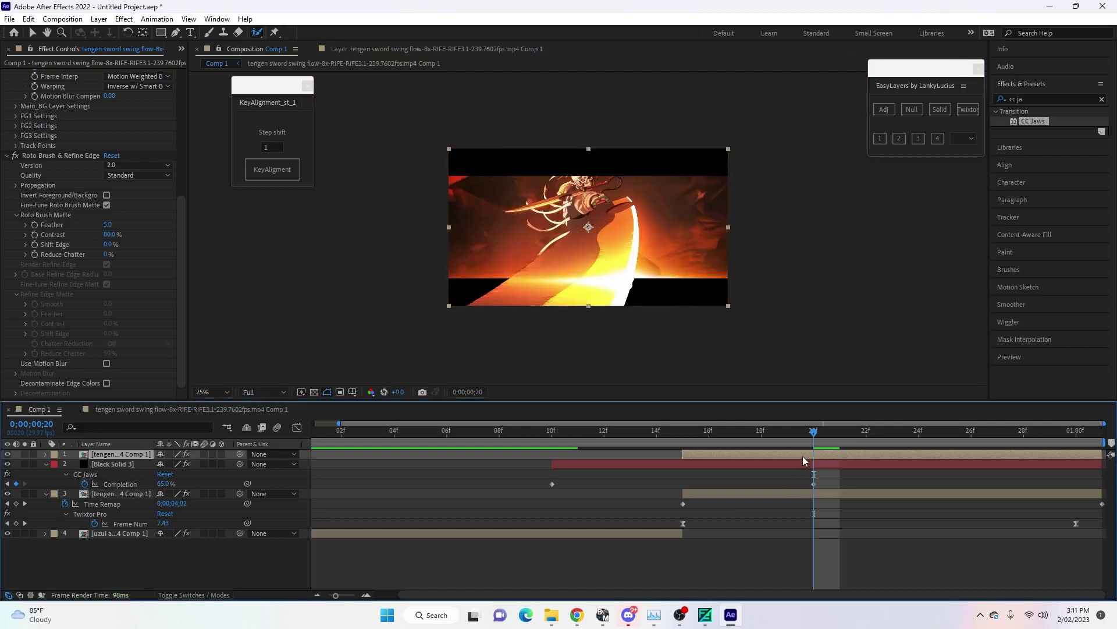
Set the Roto Brush matte Feather to 40.
click(108, 224)
text(40)
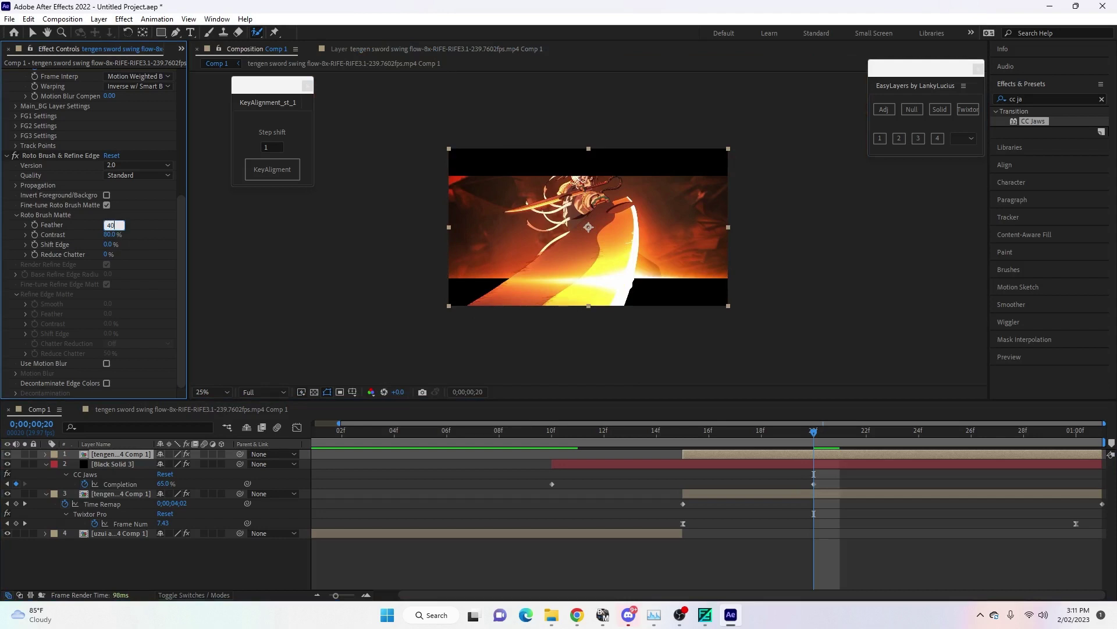
key(Return)
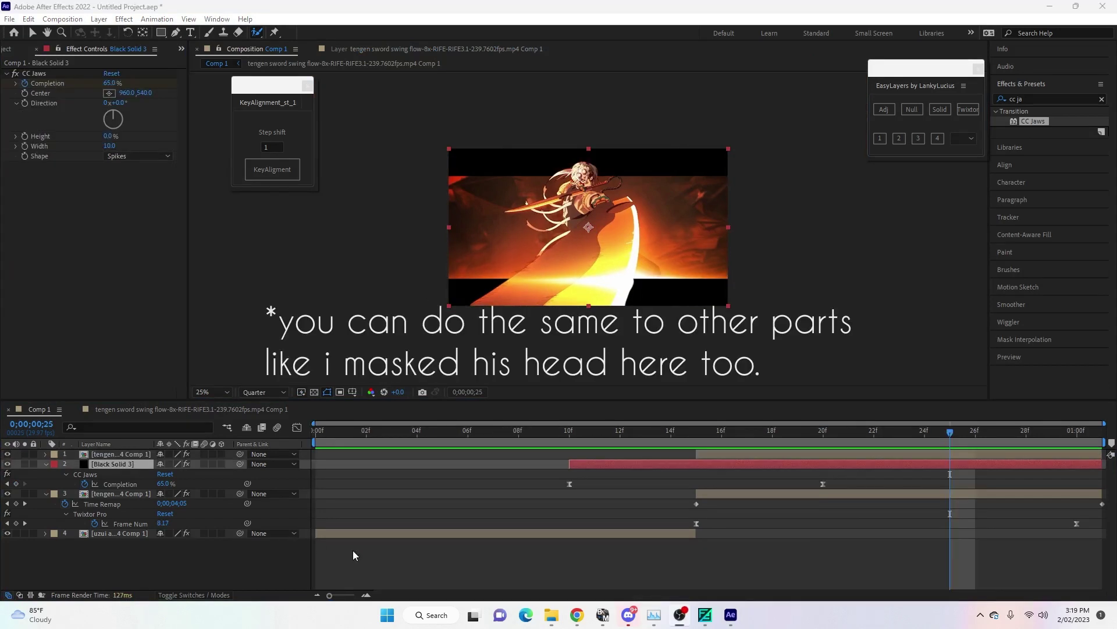
Enable motion blur for the composition and for Black Solid 3.
click(354, 549)
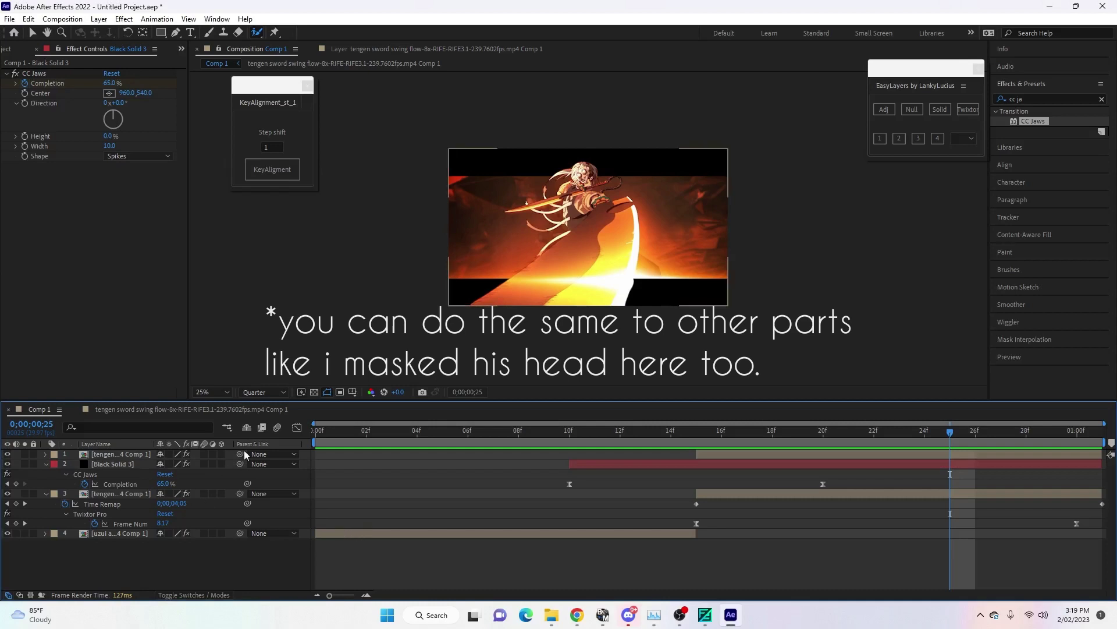
click(278, 430)
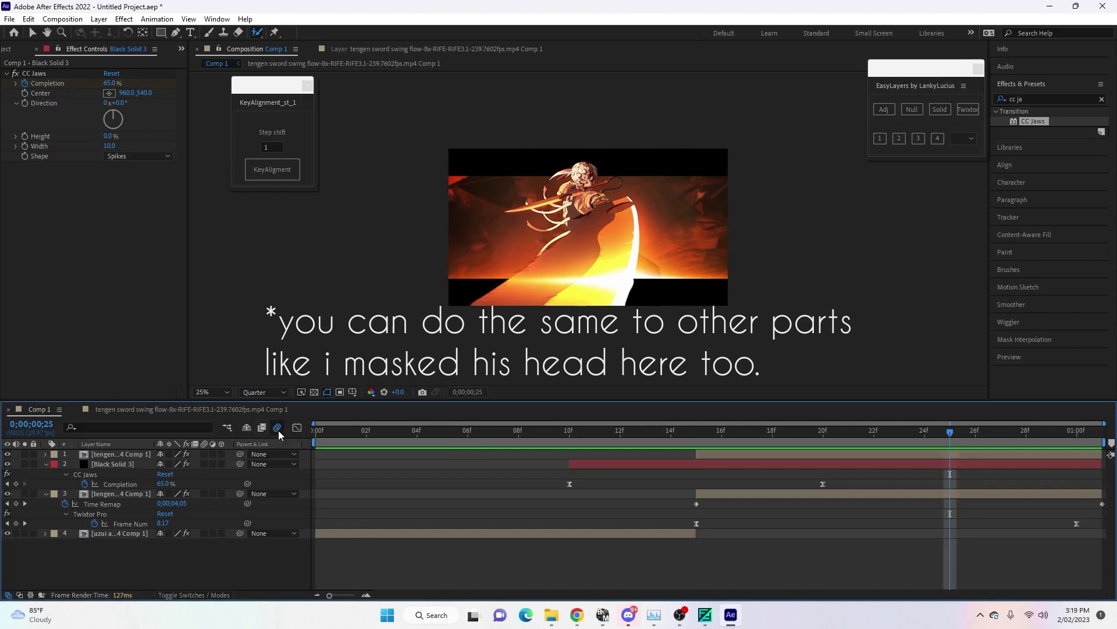
click(203, 464)
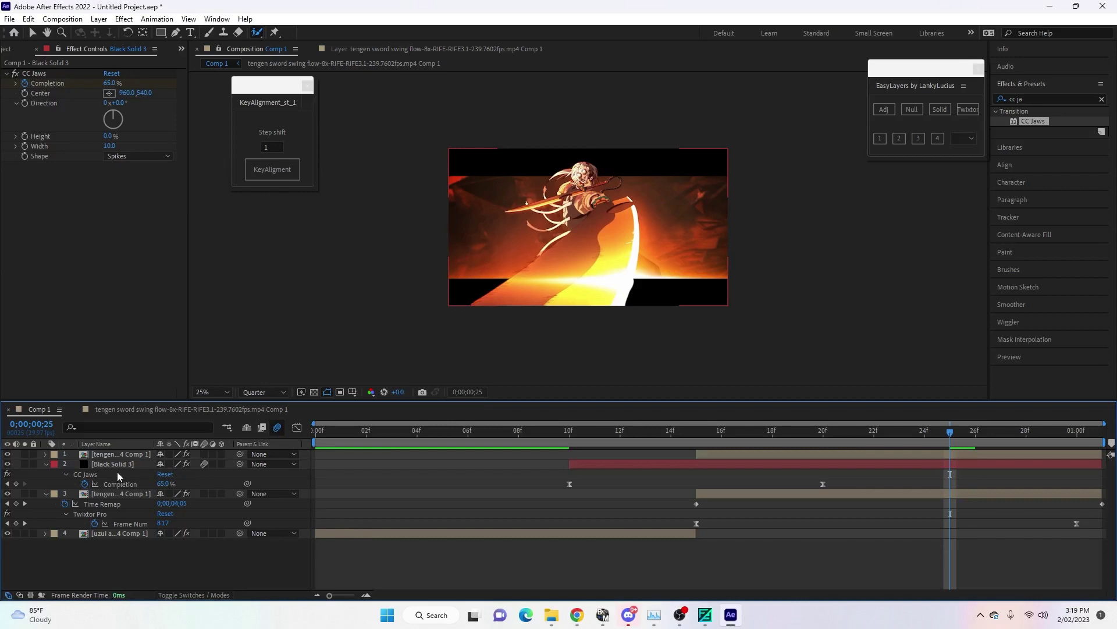